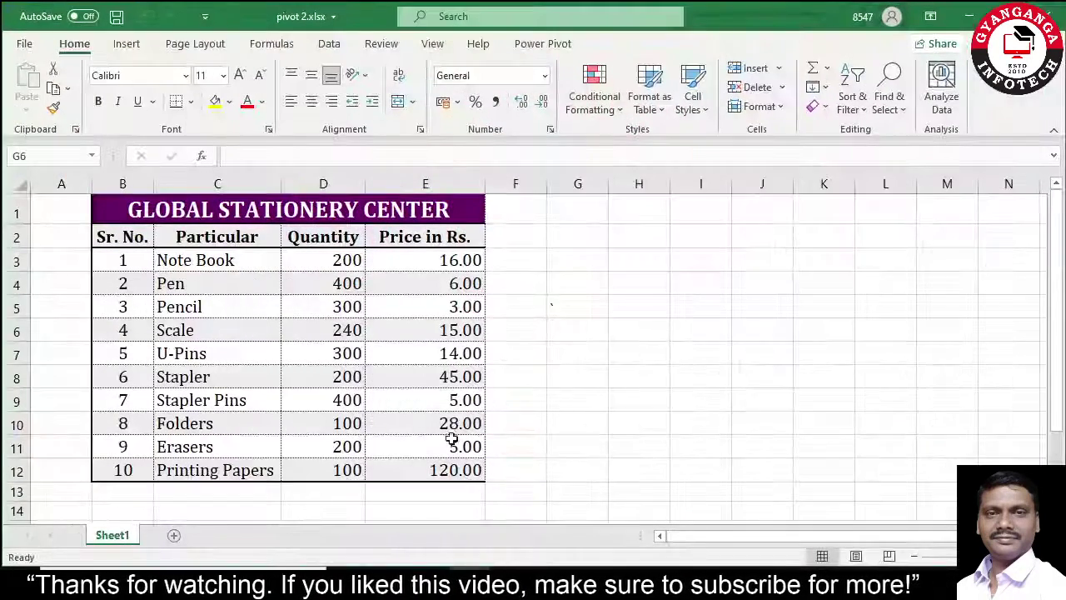
Open pivot 2.xlsx to show the Global Stationery Center price list.
left_click(405, 356)
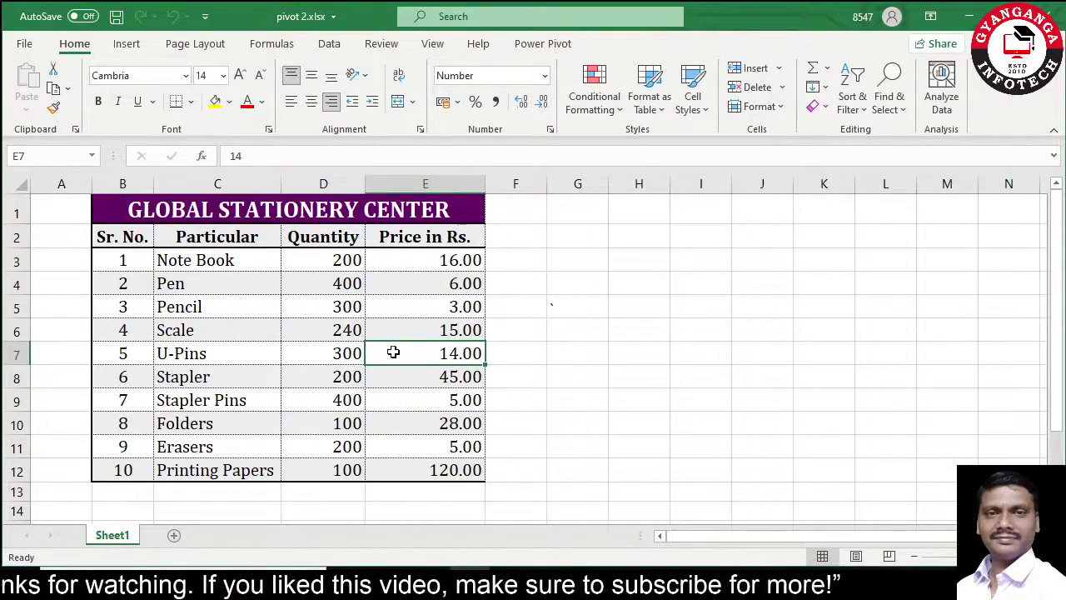
Inspect the stationery table's cells and its Sr. No., Particular, Quantity and Price in Rs. headers.
left_click(200, 269)
left_click(333, 283)
left_click(401, 349)
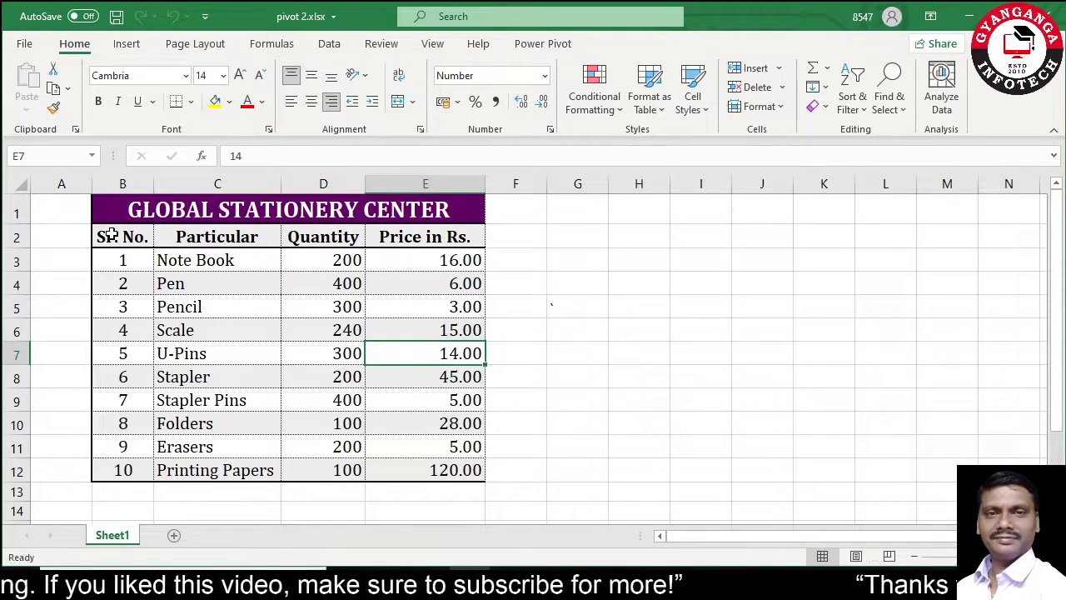
mouse_move(106, 233)
left_mouse_down()
mouse_move(380, 304)
mouse_move(441, 471)
left_mouse_up()
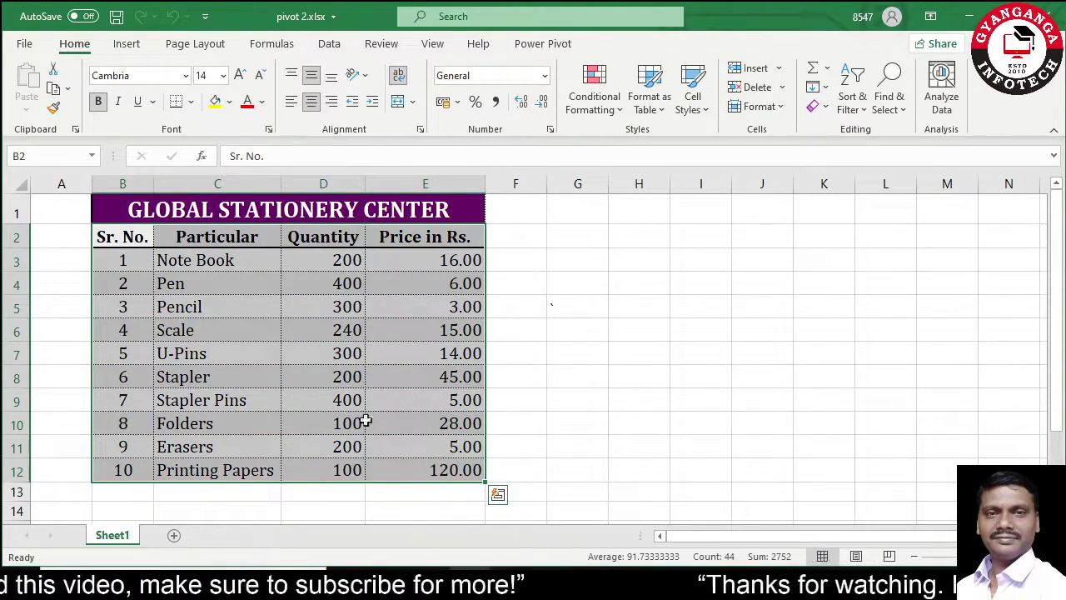
left_click(138, 273)
left_click(132, 240)
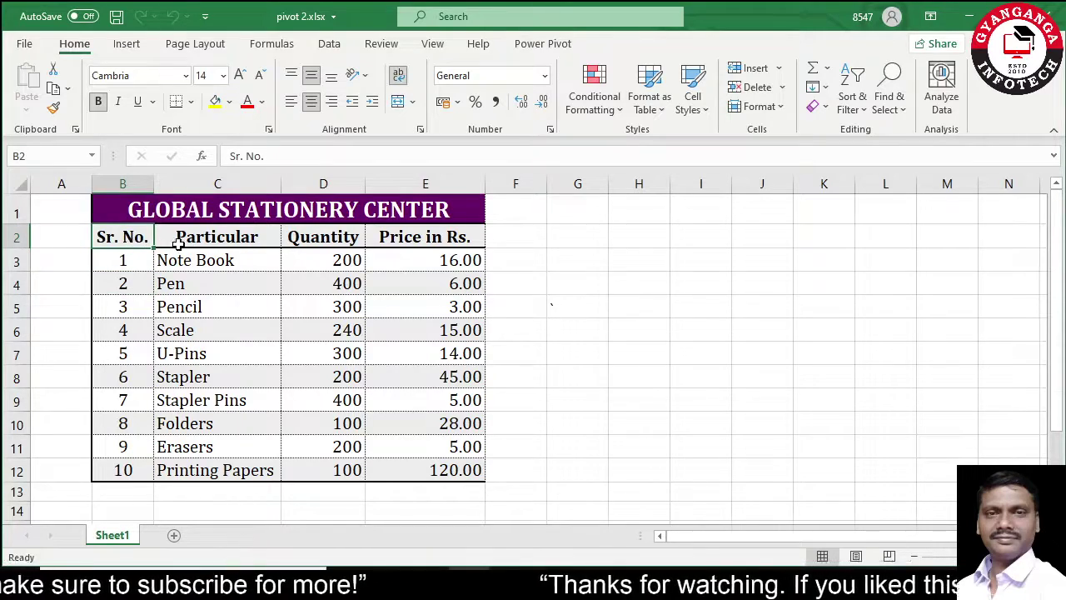
left_click(193, 242)
left_click(318, 239)
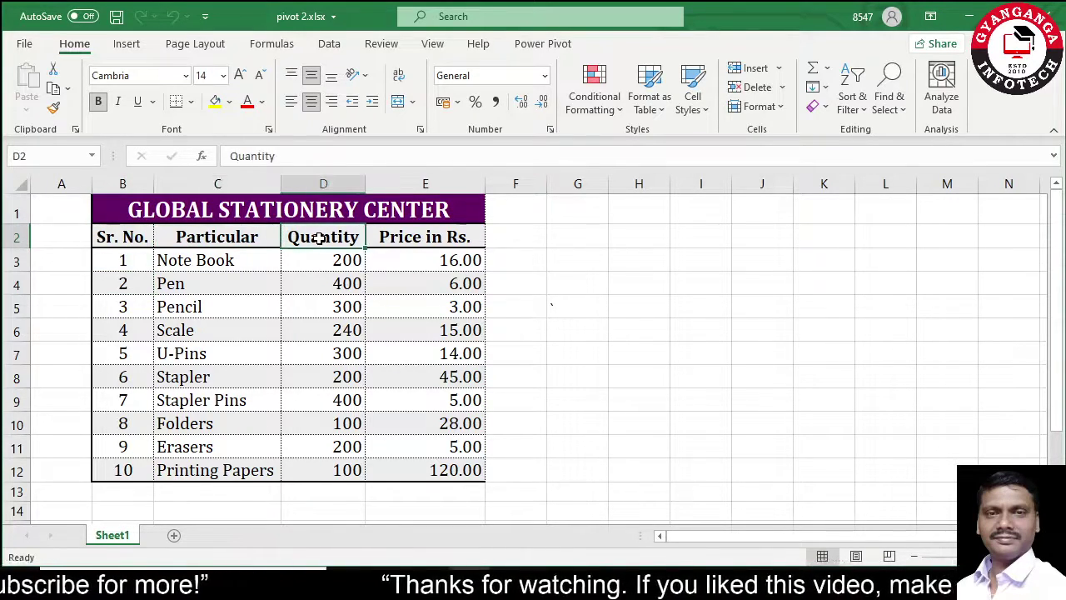
left_click(410, 243)
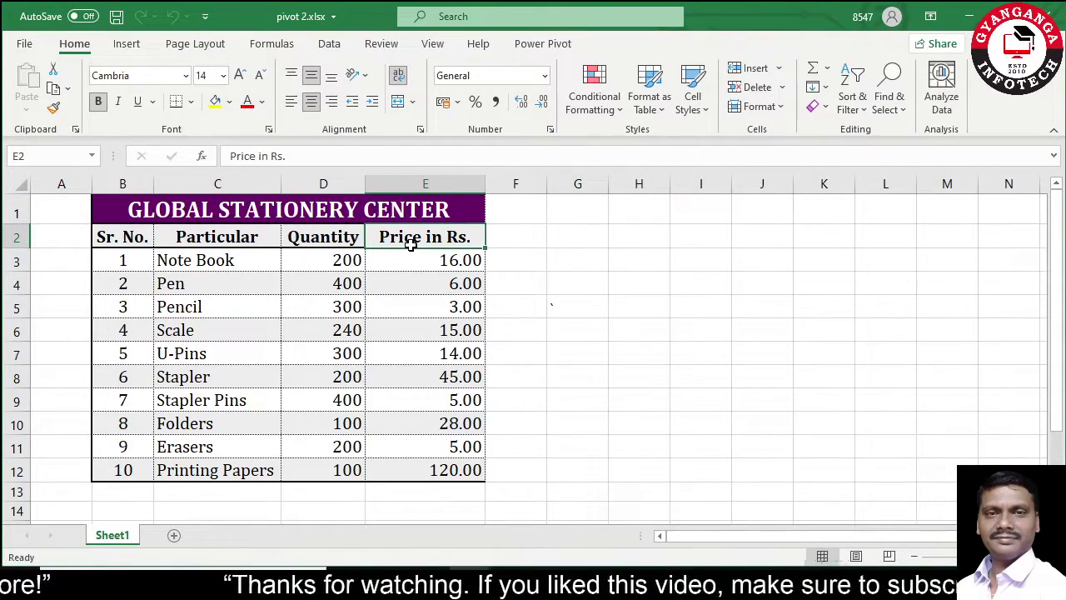
left_click(418, 291)
left_click(309, 285)
left_click(196, 288)
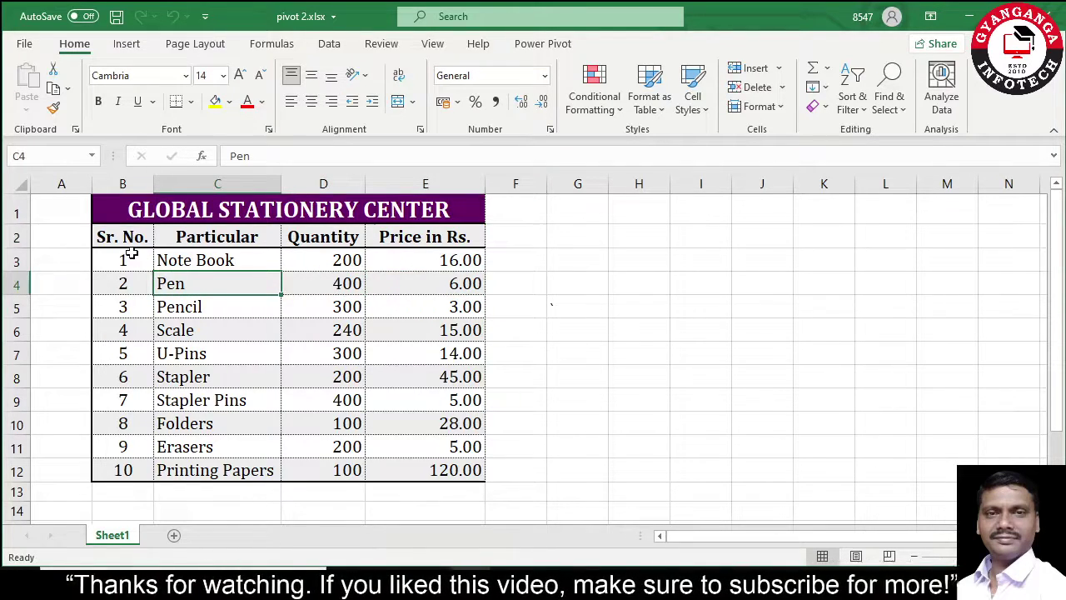
Select B2:E12 and insert a PivotTable from it on a new worksheet.
left_click_drag(119, 239, 468, 468)
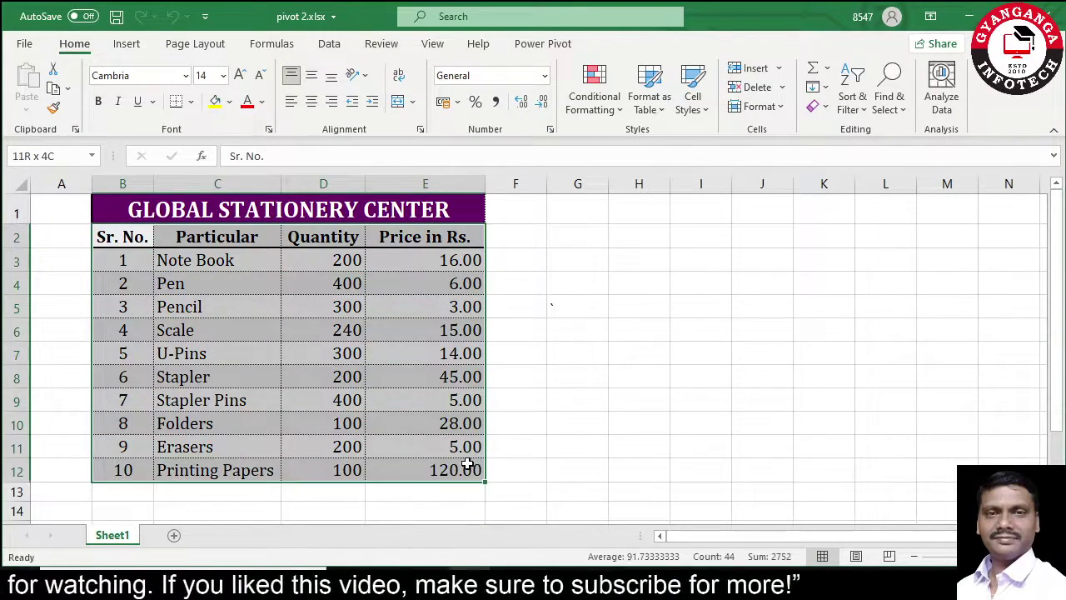
left_click(126, 43)
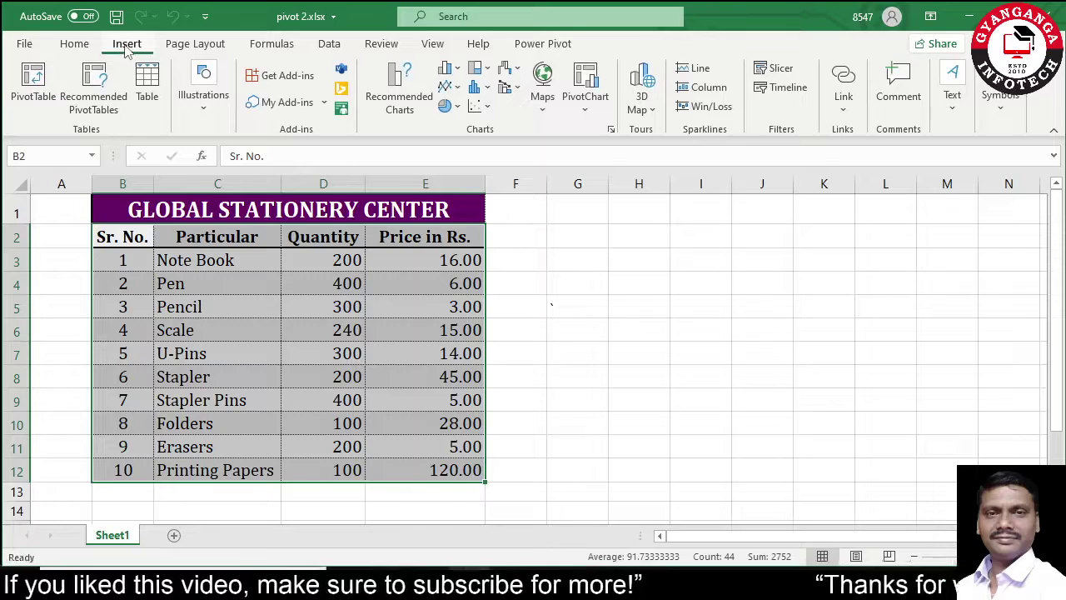
left_click(33, 83)
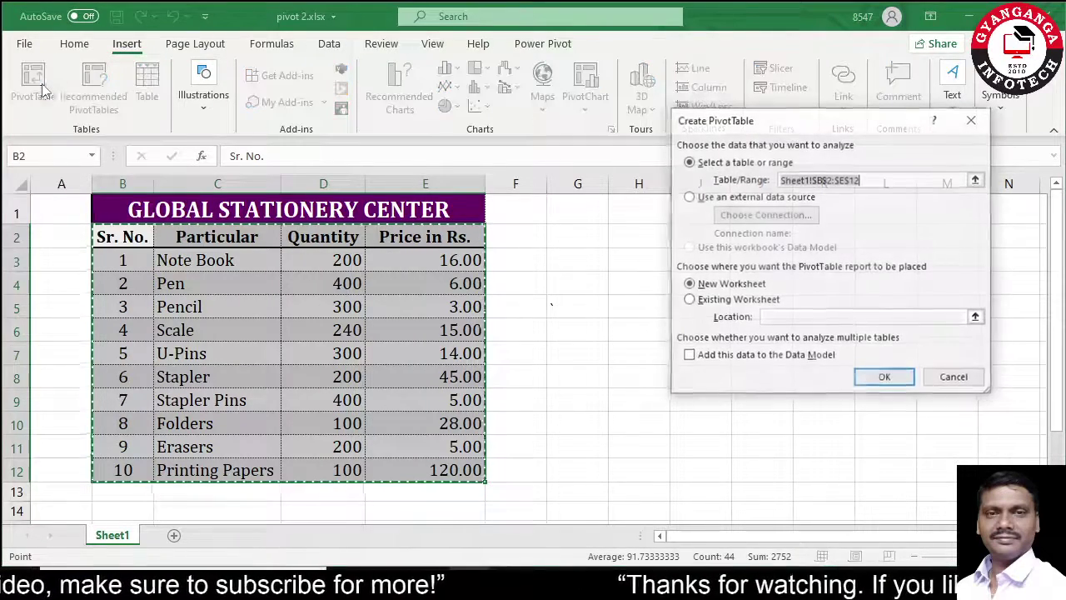
left_click(876, 378)
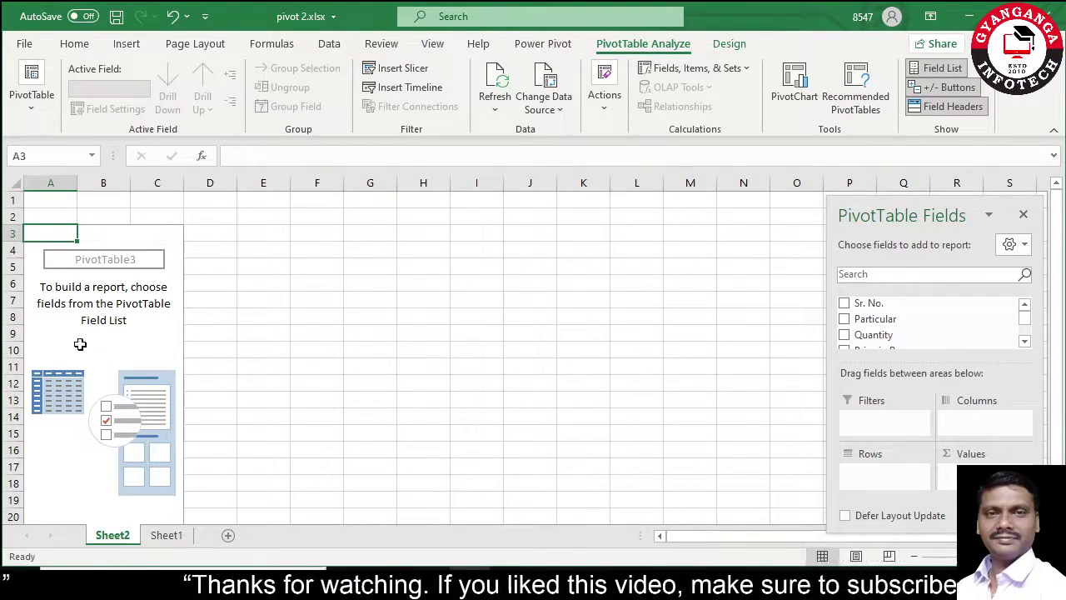
Add Particular to Rows, listing the ten stationery items with a Grand Total.
left_click(82, 319)
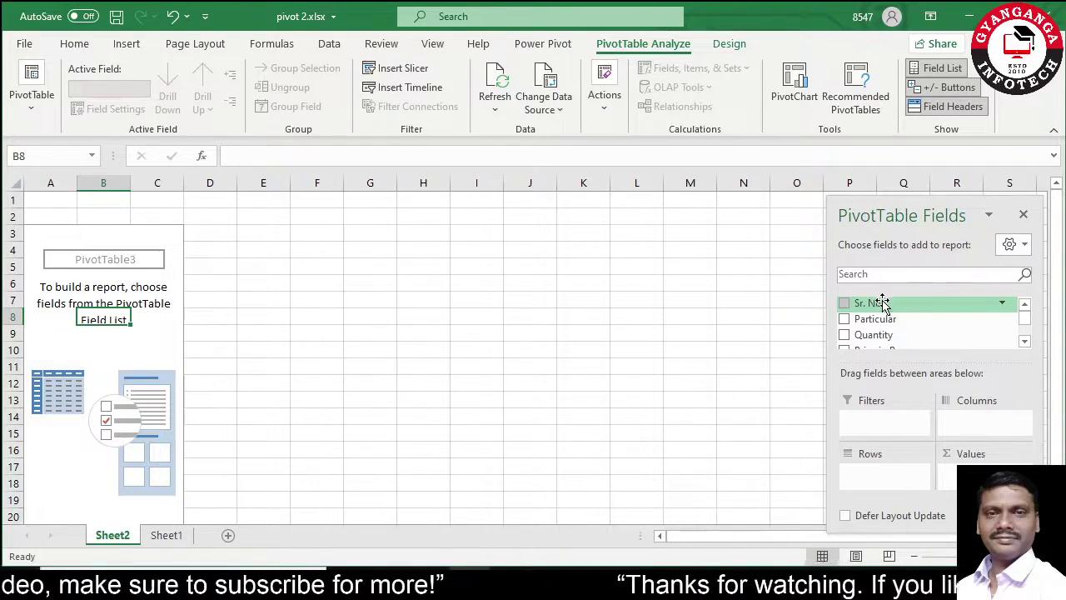
left_click(1024, 341)
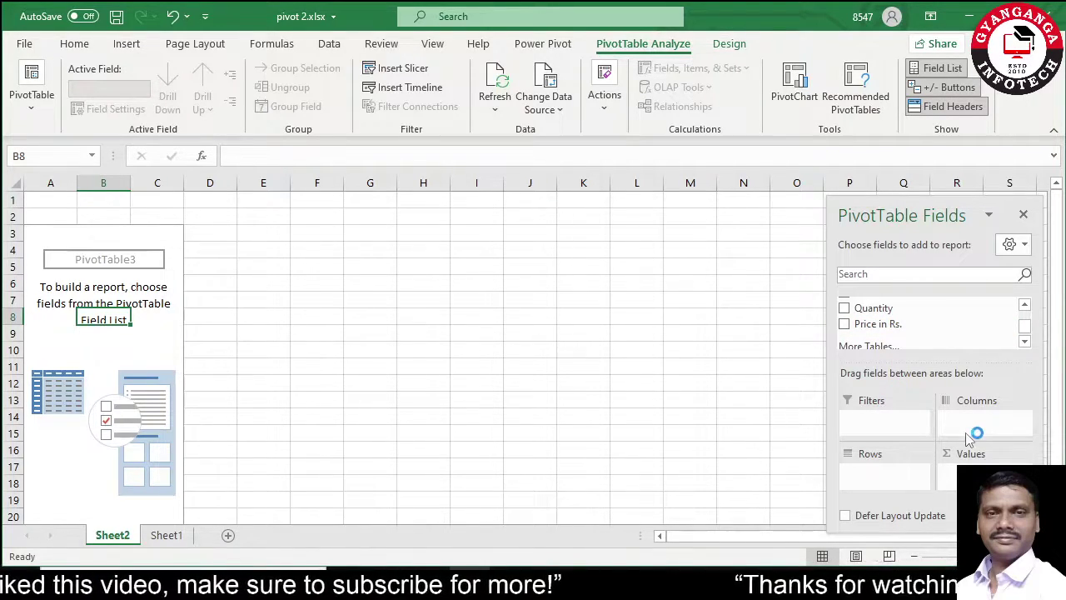
left_click(1024, 304)
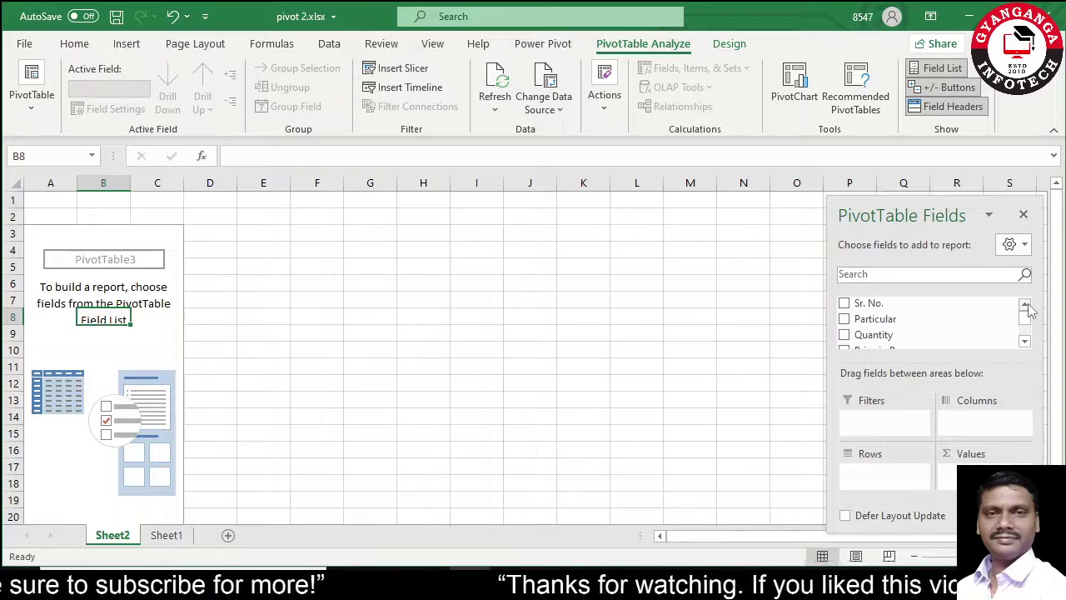
left_click(844, 320)
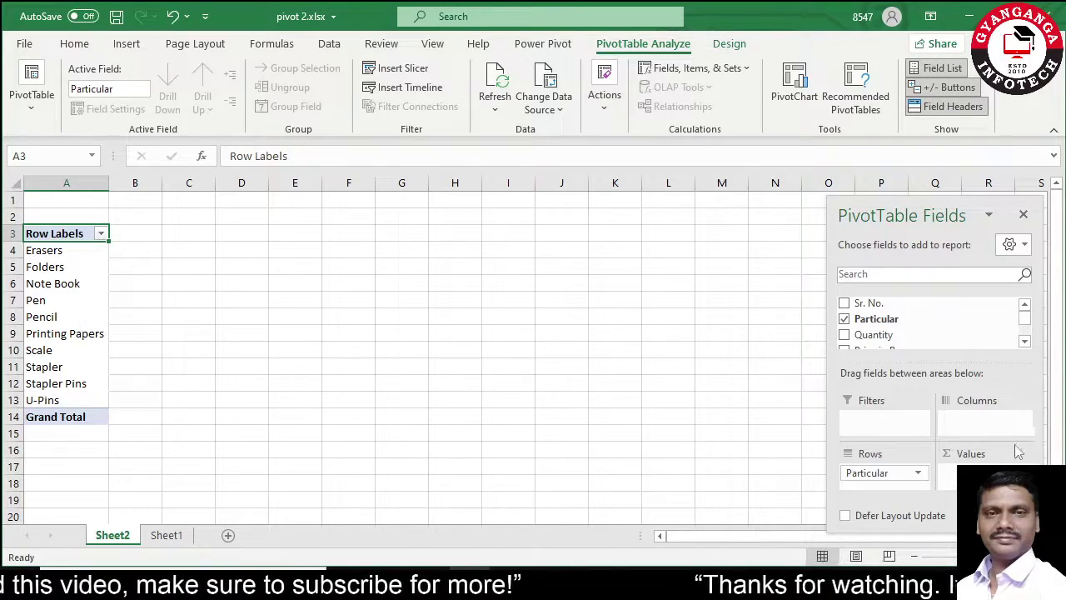
Move the Particular field from Rows to Columns, then Values, then Filters.
left_click(874, 480)
left_click_drag(874, 480, 983, 426)
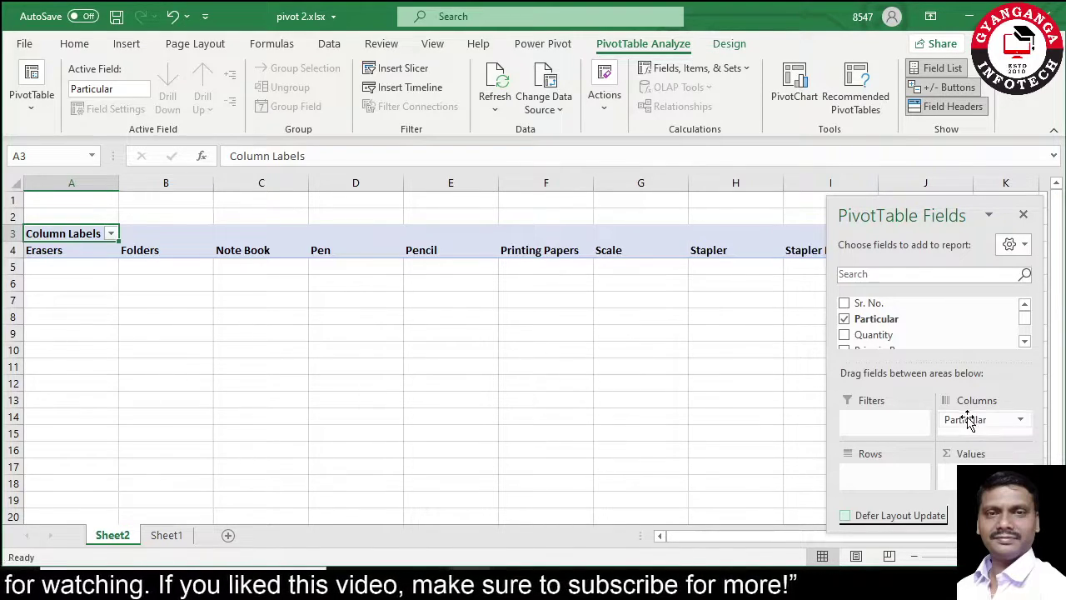
left_click_drag(967, 419, 978, 473)
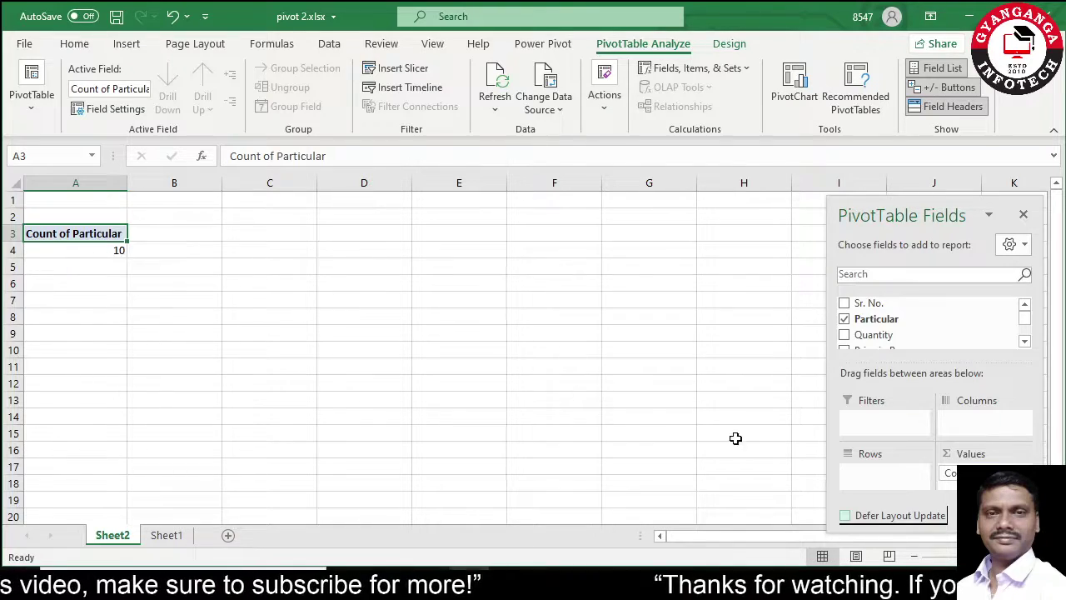
left_click_drag(949, 473, 868, 420)
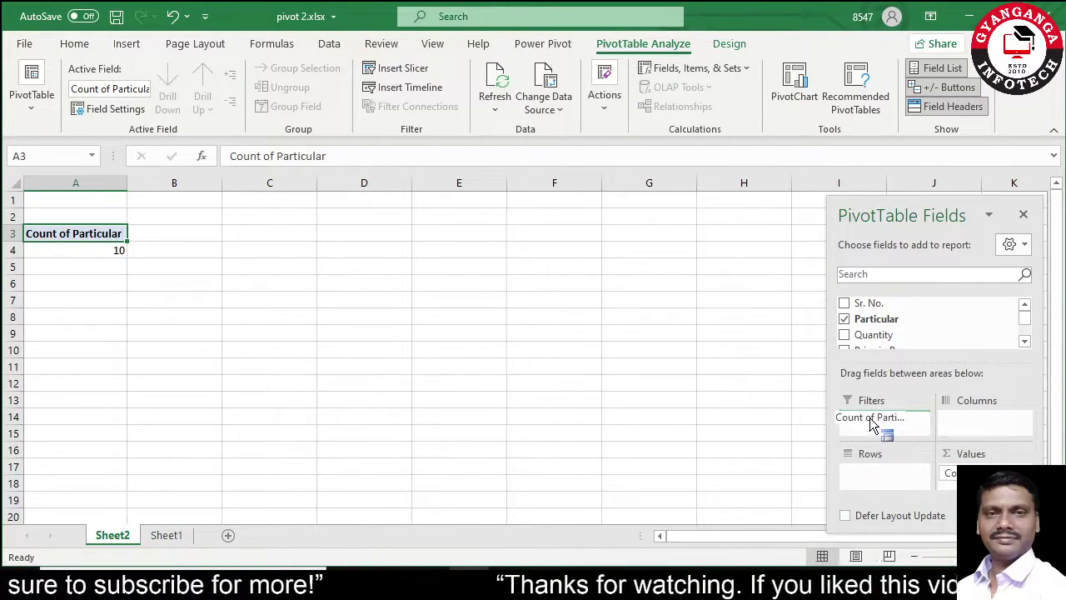
Glance at Particular's filter list, then remove Particular from the pivot table.
left_click(112, 201)
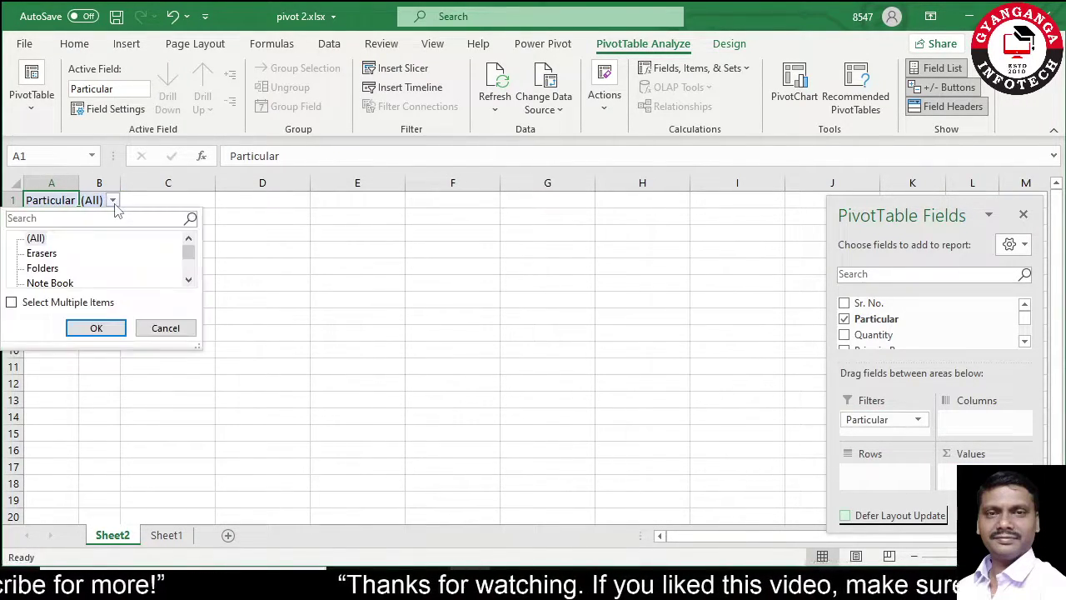
key("Escape")
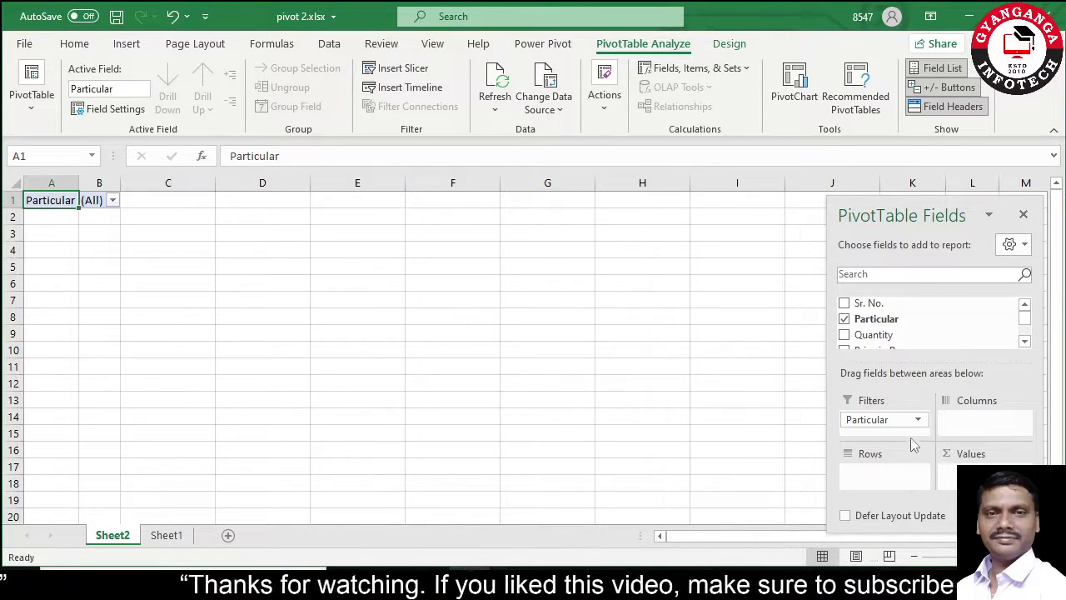
mouse_move(874, 420)
left_mouse_down()
mouse_move(775, 389)
mouse_move(759, 372)
left_mouse_up()
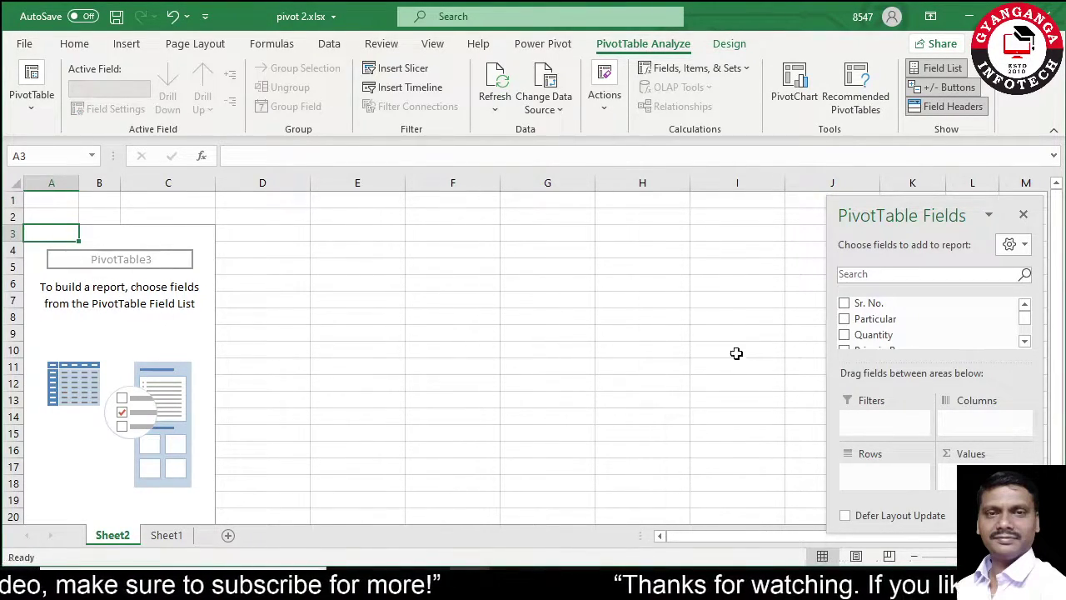
Add Particular as rows with Sum of Quantity and Sum of Price in Rs. (totals 2440, 257).
left_click(844, 321)
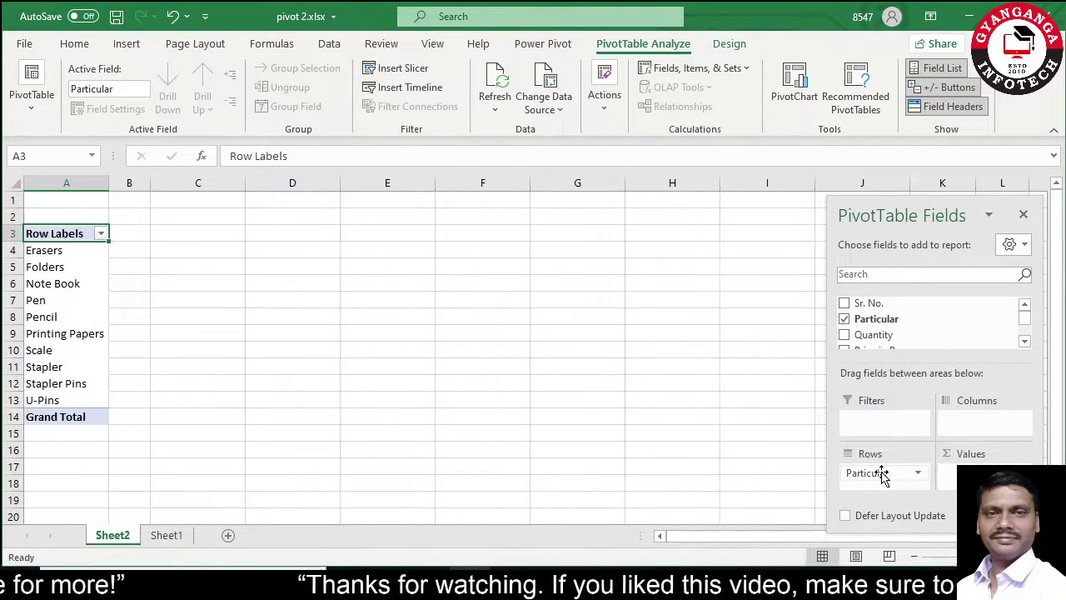
left_click(845, 336)
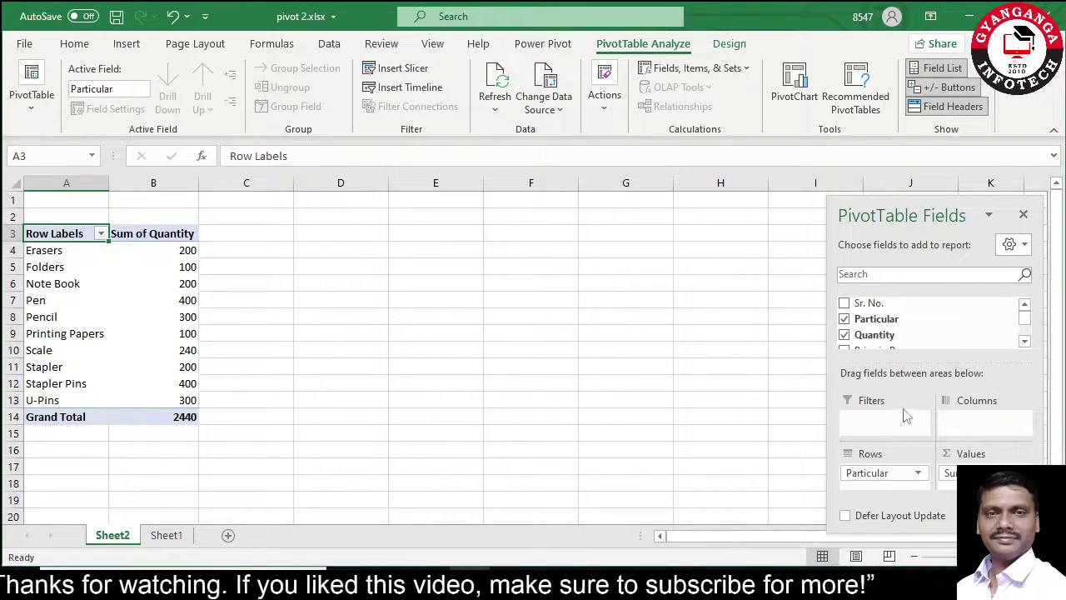
left_click(845, 350)
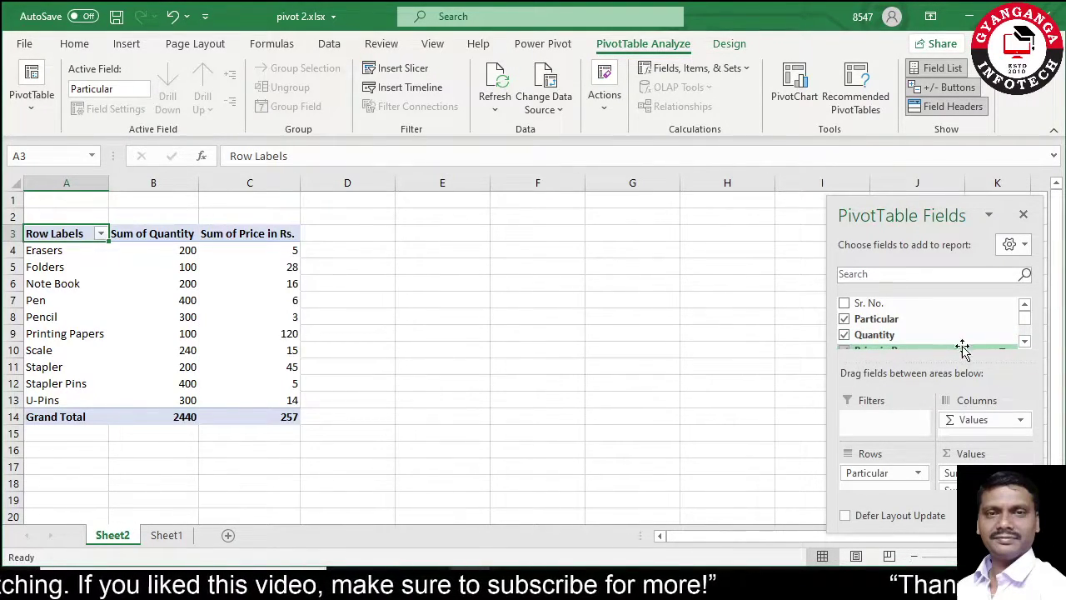
scroll(962, 348, "down", 2)
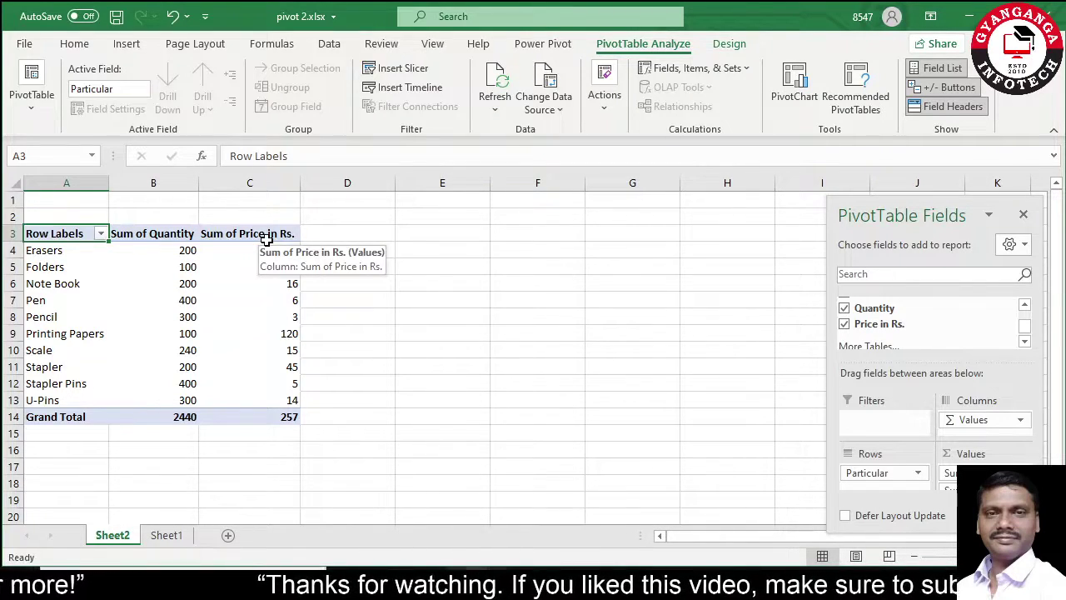
Rename the Sum of Quantity value field to 'Quantity ', getting past the duplicate-name warning.
double_click(154, 234)
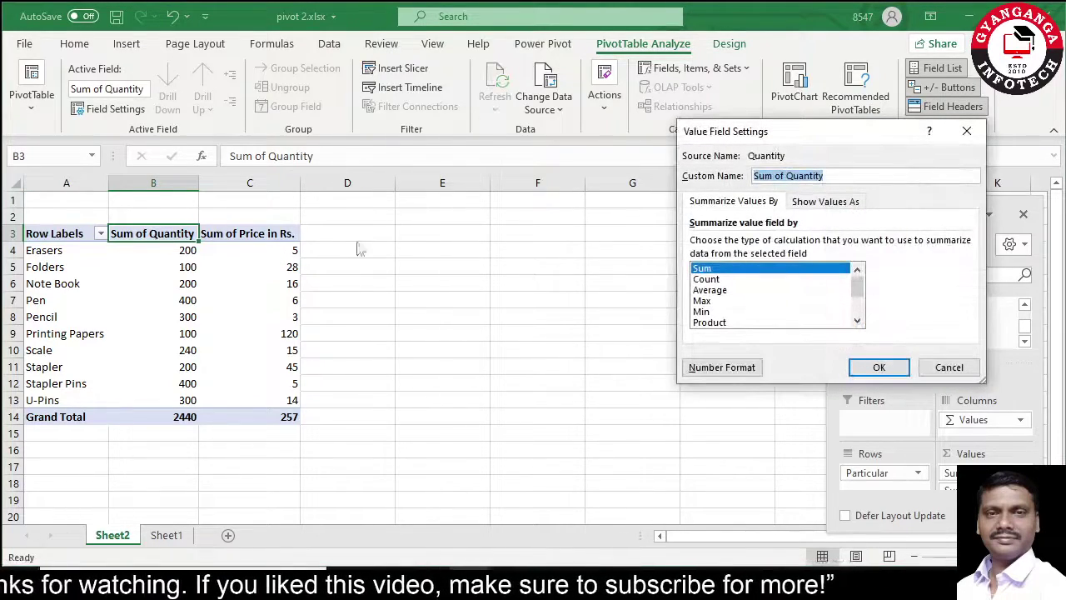
left_click(786, 175)
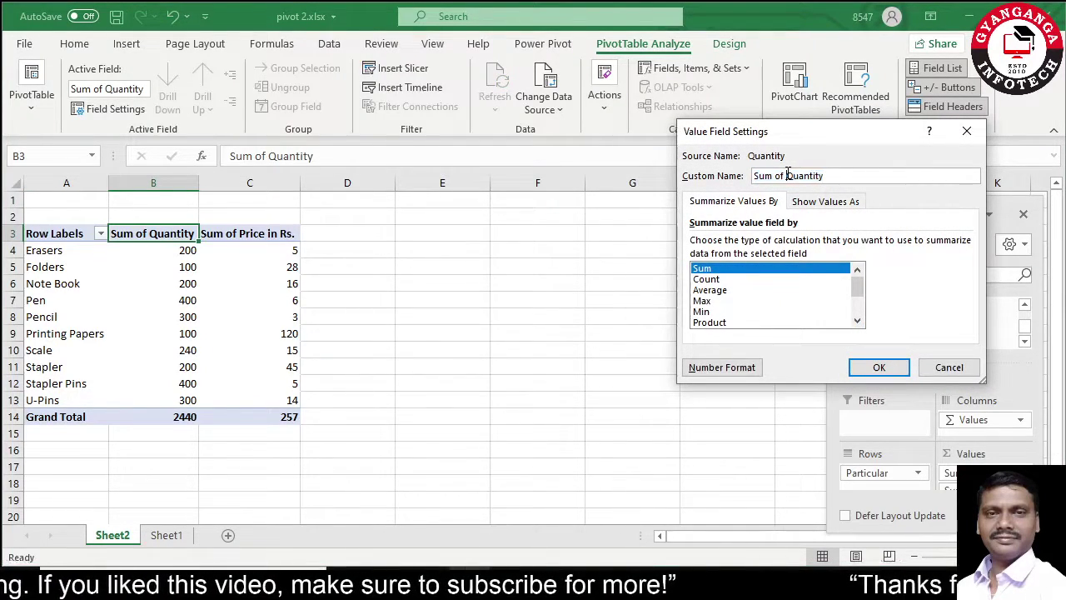
left_click_drag(780, 175, 709, 174)
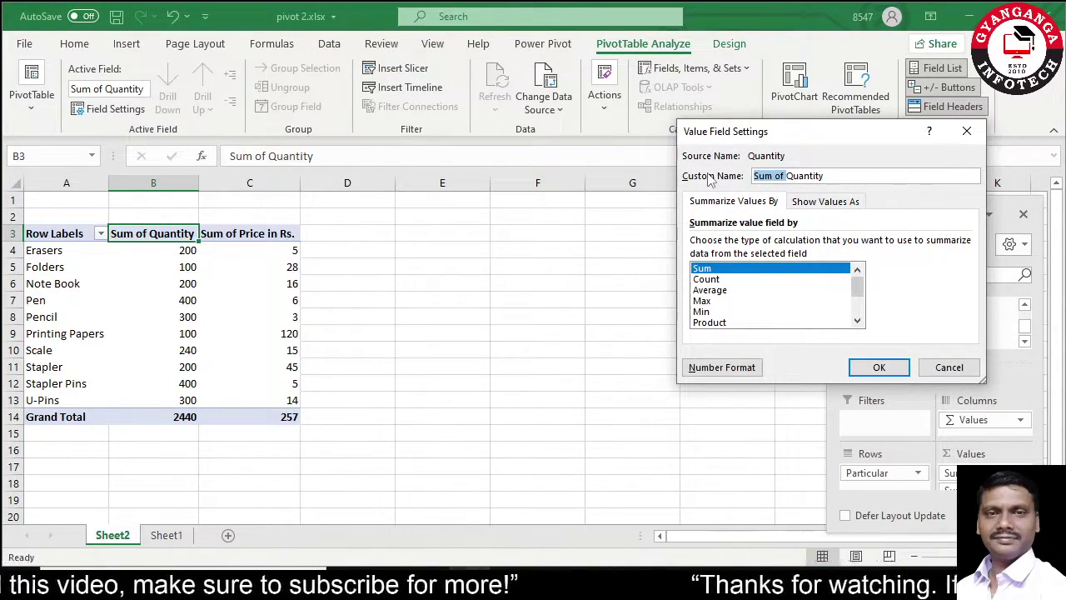
key("Delete")
left_click(870, 367)
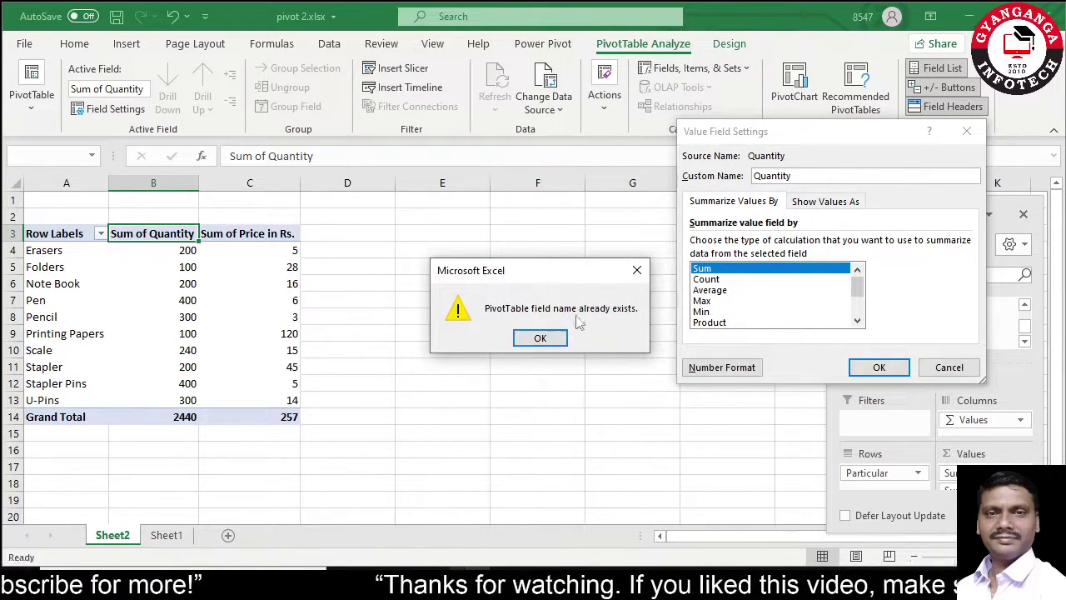
left_click(542, 337)
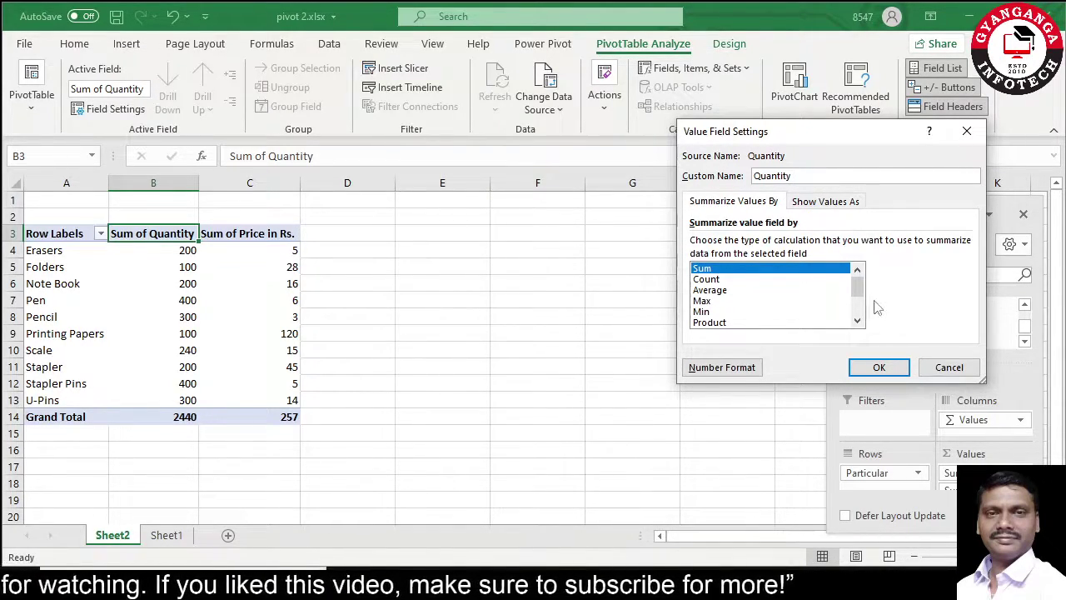
left_click(876, 374)
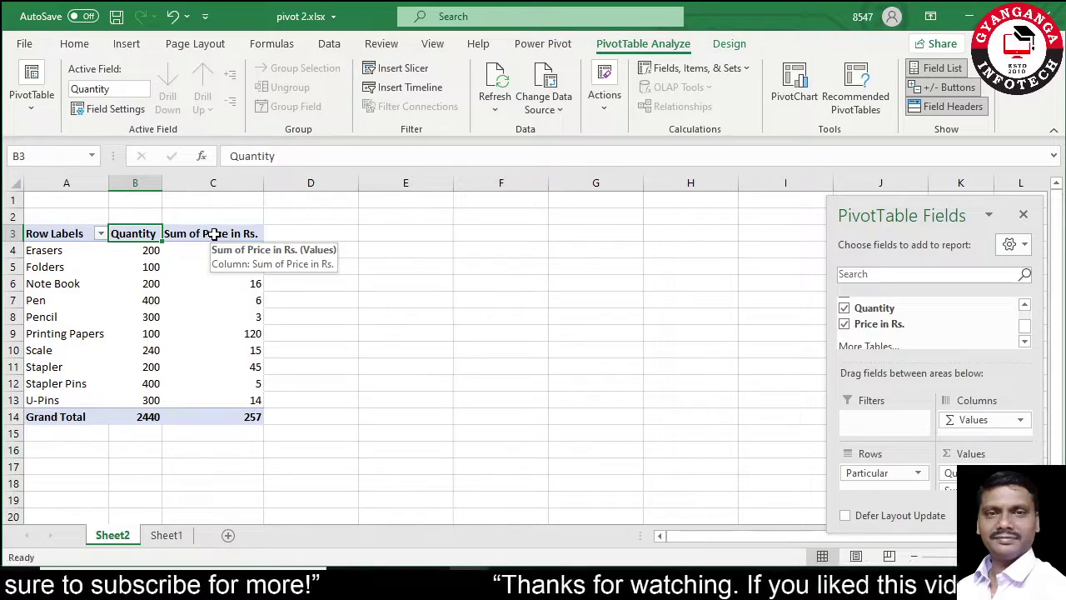
Rename Sum of Price in Rs. to 'Price in Rs. ' after the duplicate-name warning.
double_click(214, 234)
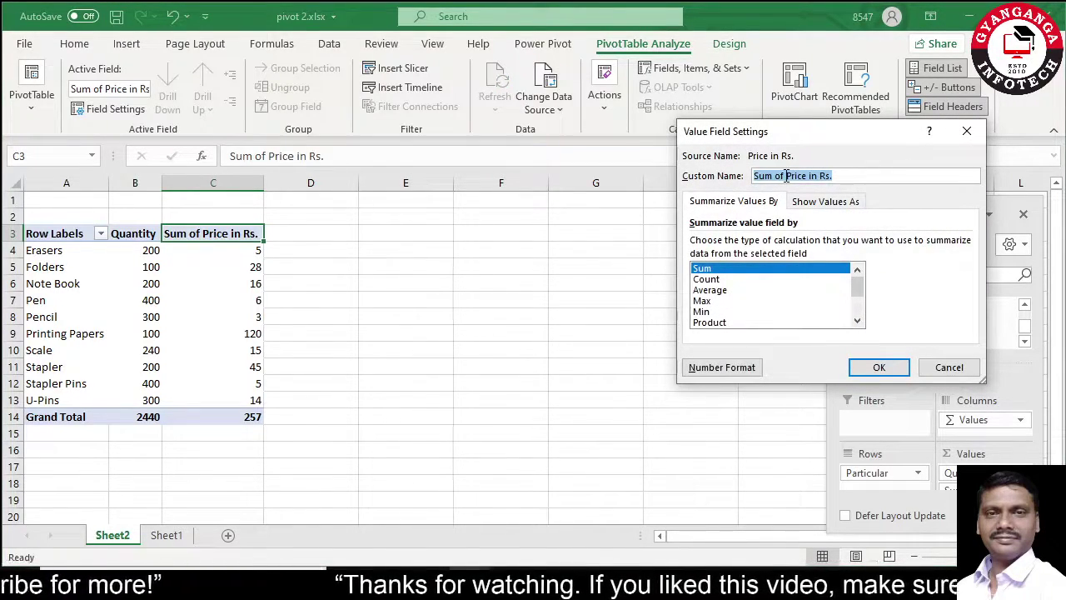
left_click_drag(785, 175, 754, 177)
key("Delete")
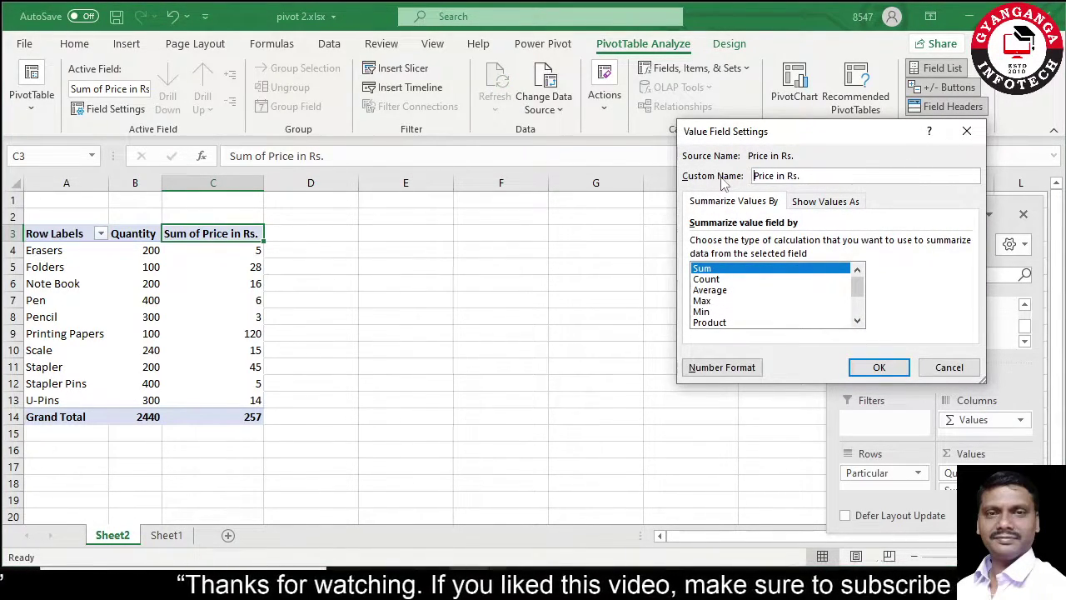
left_click(876, 367)
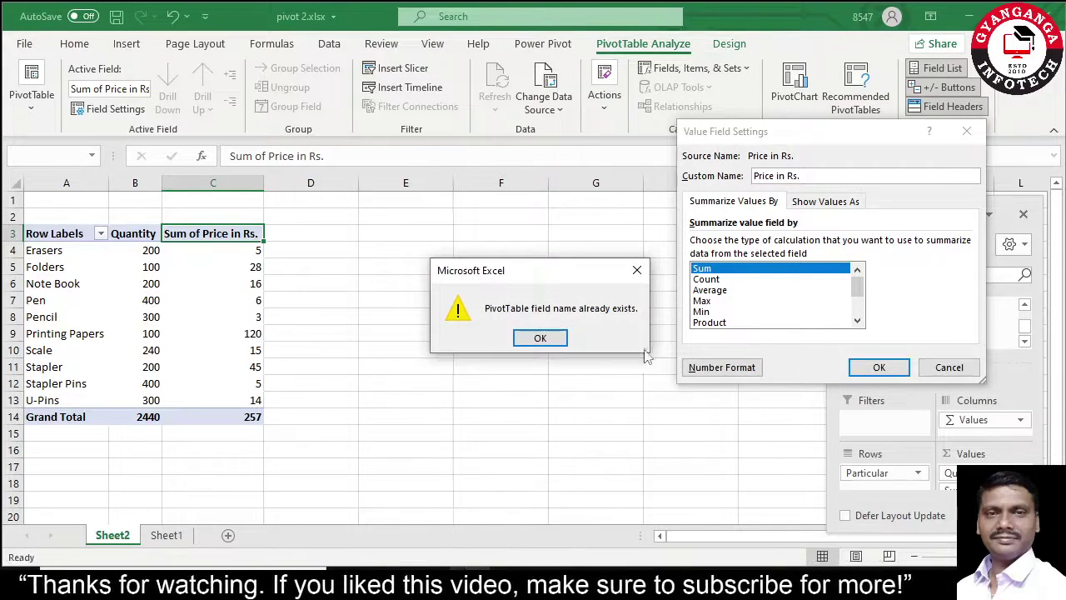
left_click(533, 336)
left_click(818, 177)
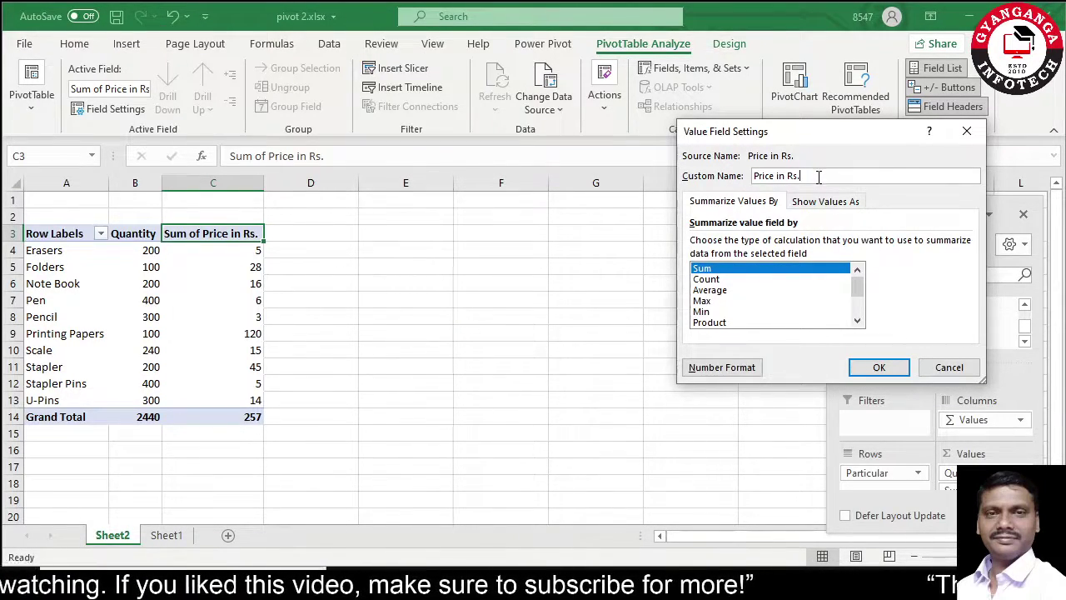
left_click(895, 364)
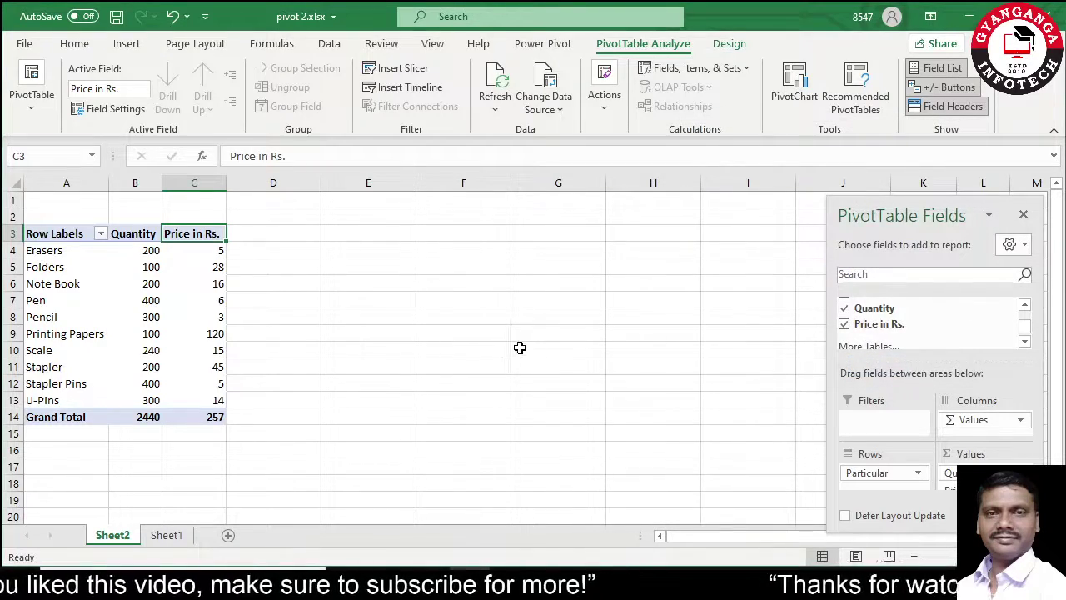
Check the Pen quantity and Pencil price values and bring Sr. No. into view.
left_click(150, 302)
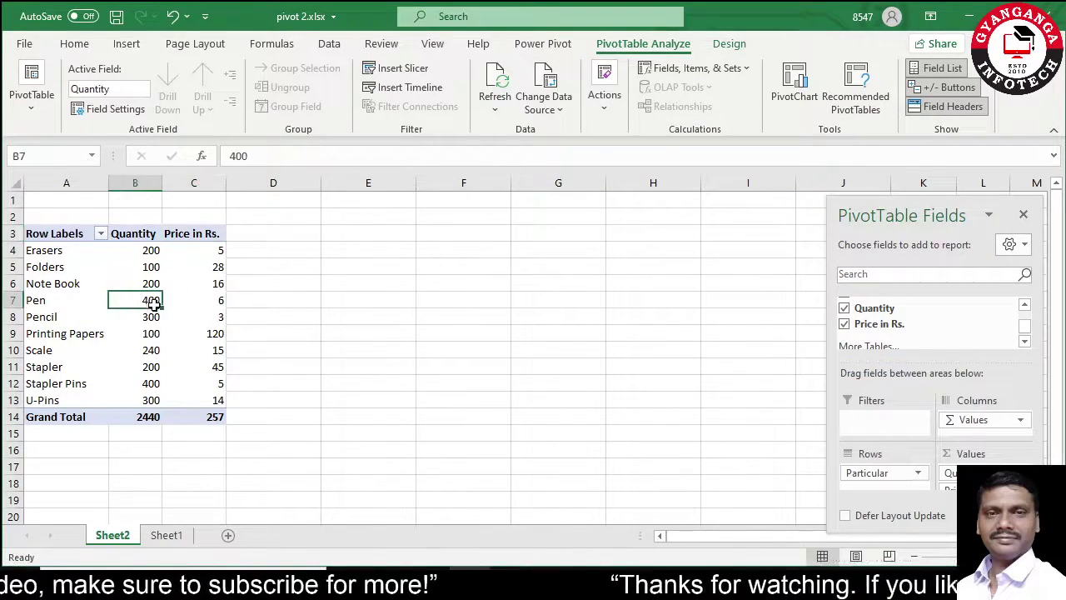
left_click(176, 316)
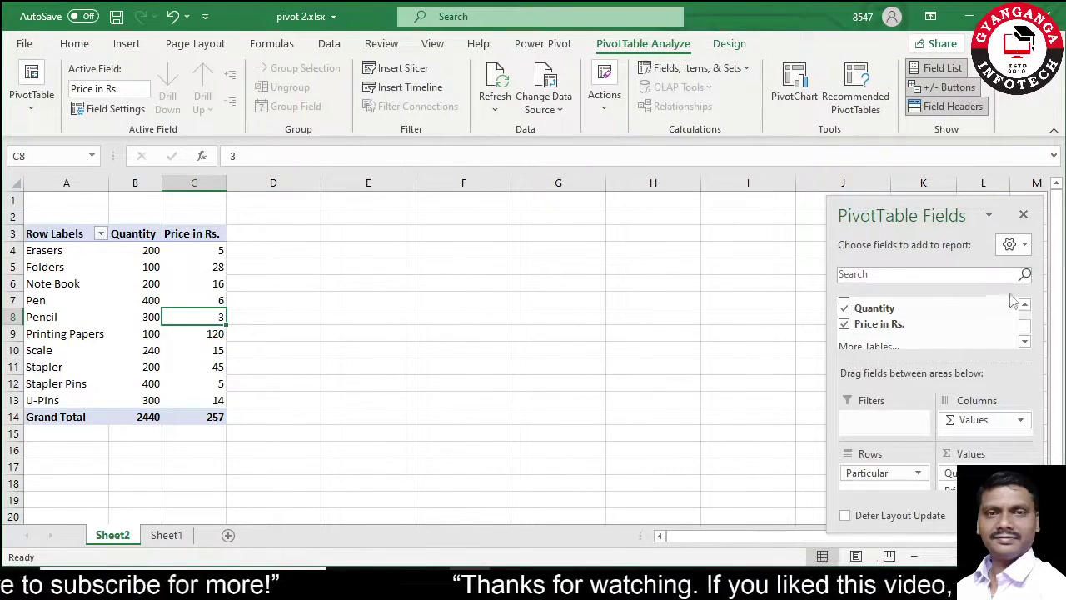
left_click(1025, 308)
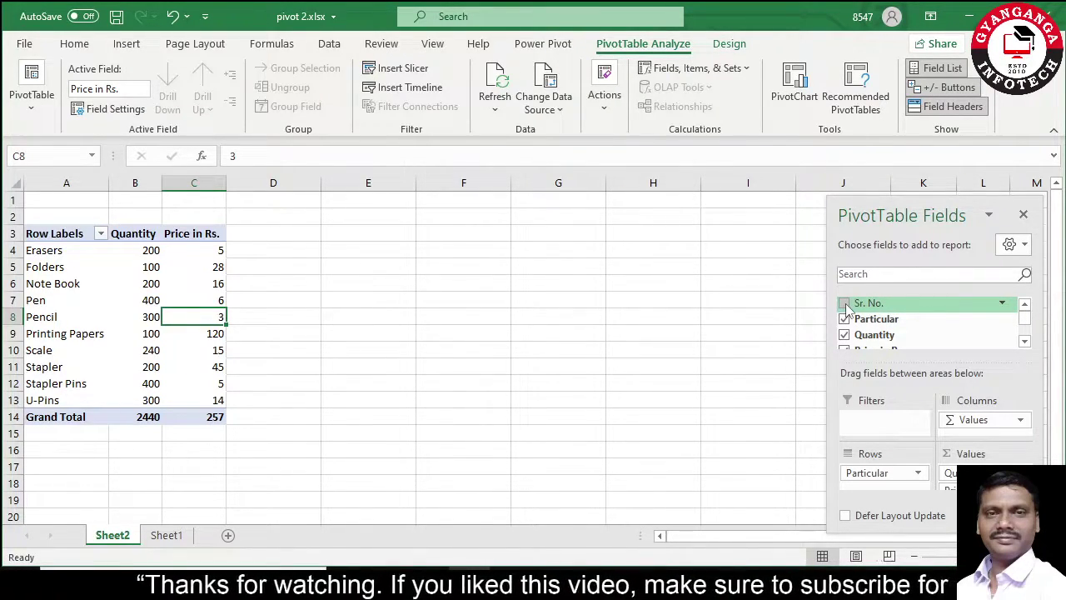
Add Sr. No. as a report filter set to 2, showing only Pen (400, 6).
left_click_drag(850, 306, 873, 429)
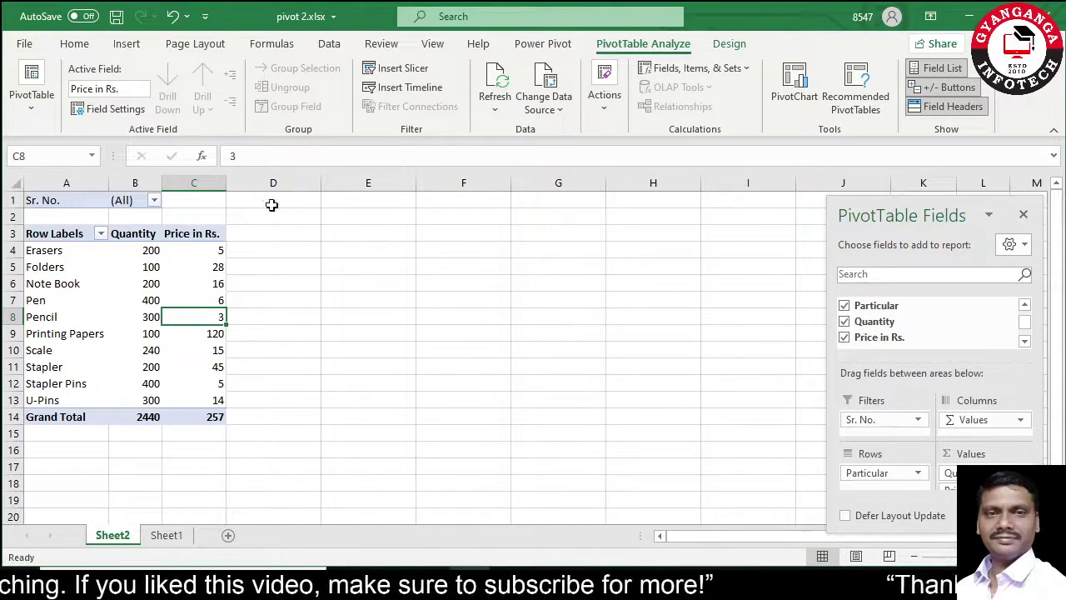
left_click(154, 201)
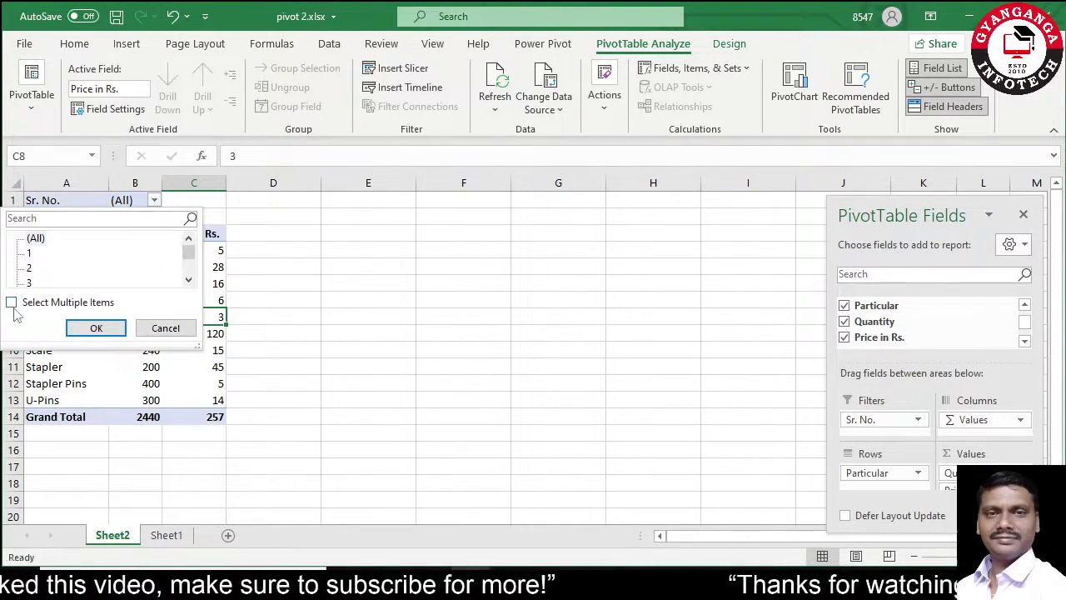
left_click(29, 267)
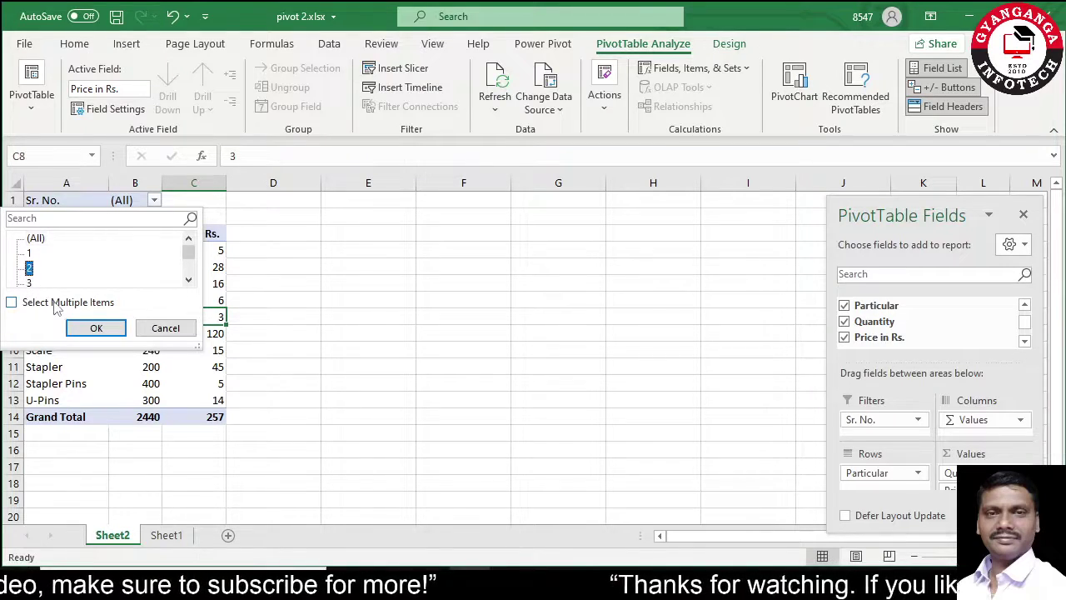
left_click(94, 328)
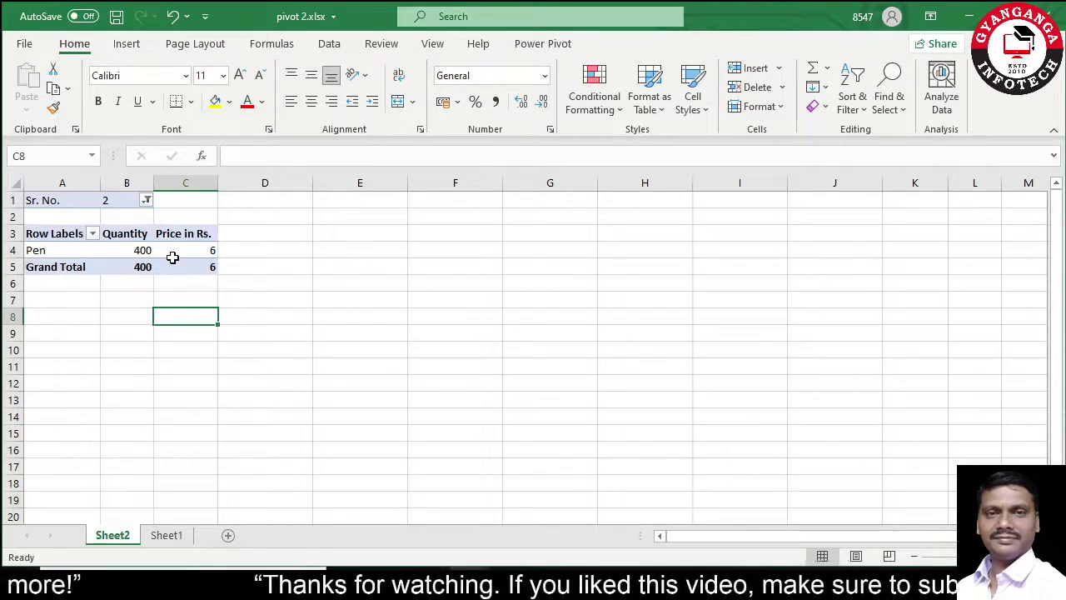
Filter Sr. No. to multiple items 2, 4 and 5, showing Pen, Scale and U-Pins.
left_click(146, 201)
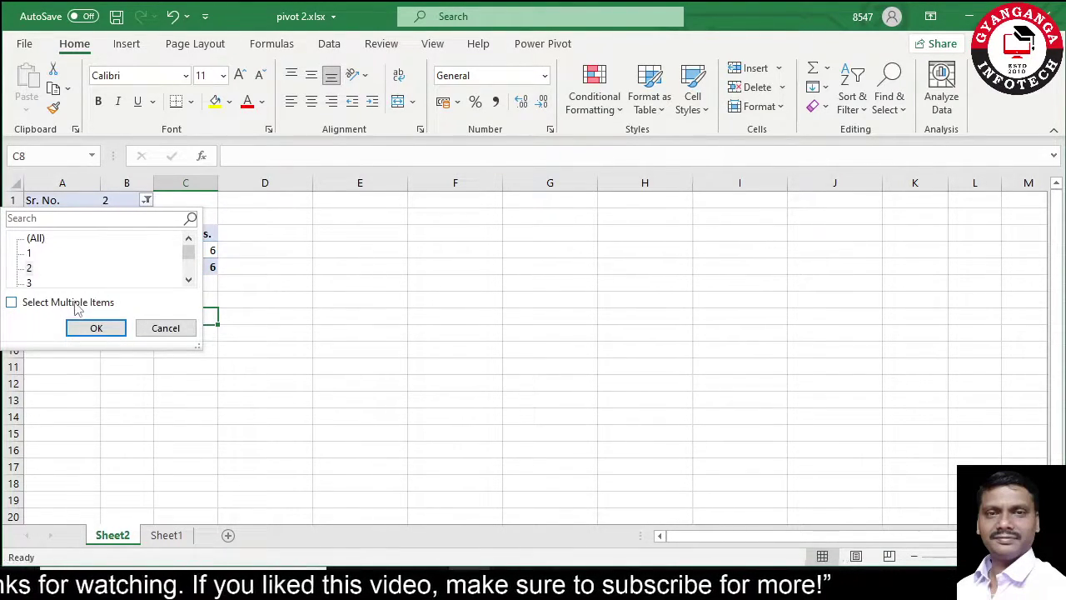
left_click(11, 303)
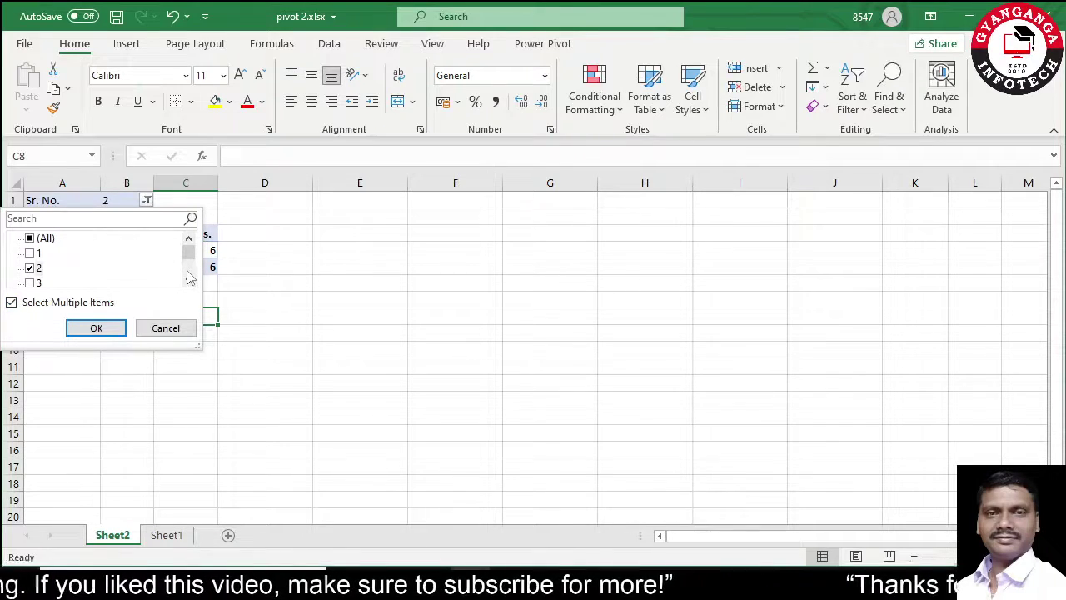
left_click(188, 279)
left_click(189, 280)
left_click(31, 267)
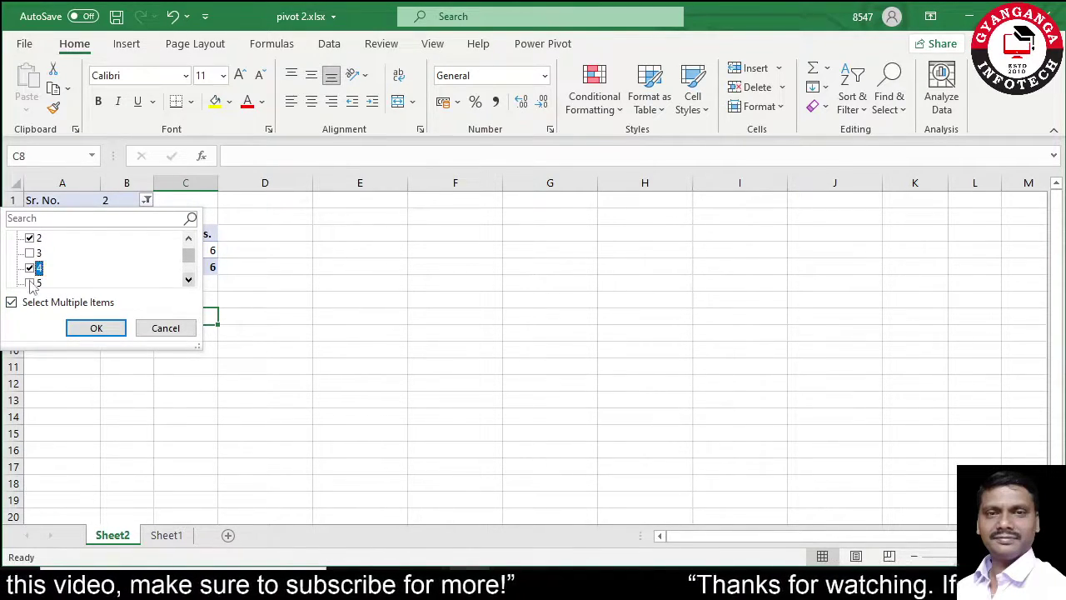
left_click(31, 284)
scroll(37, 284, "down", 1)
left_click(95, 327)
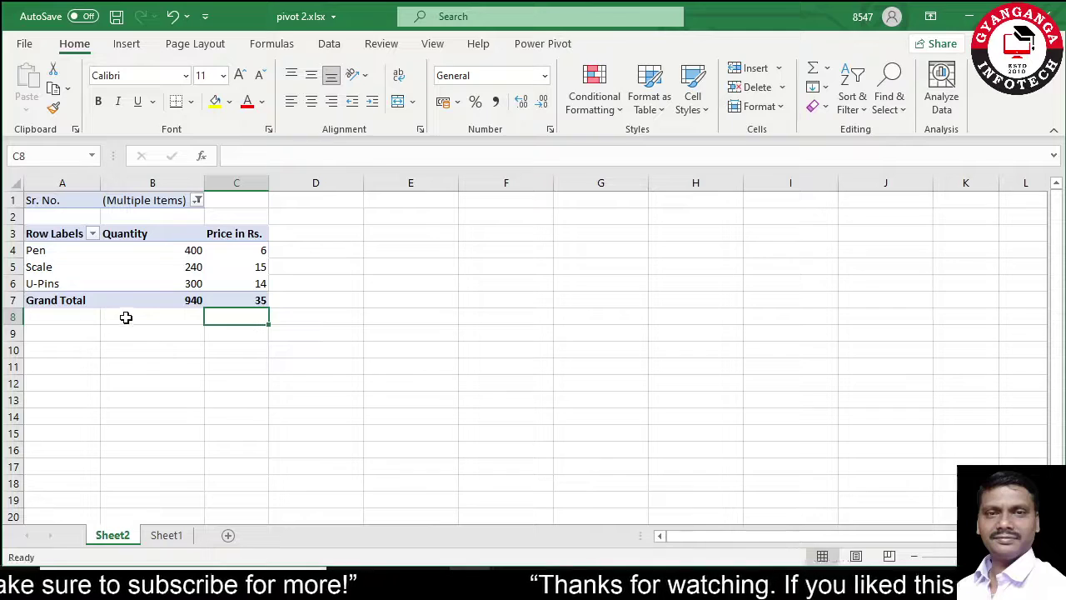
left_click(83, 267)
left_click(138, 264)
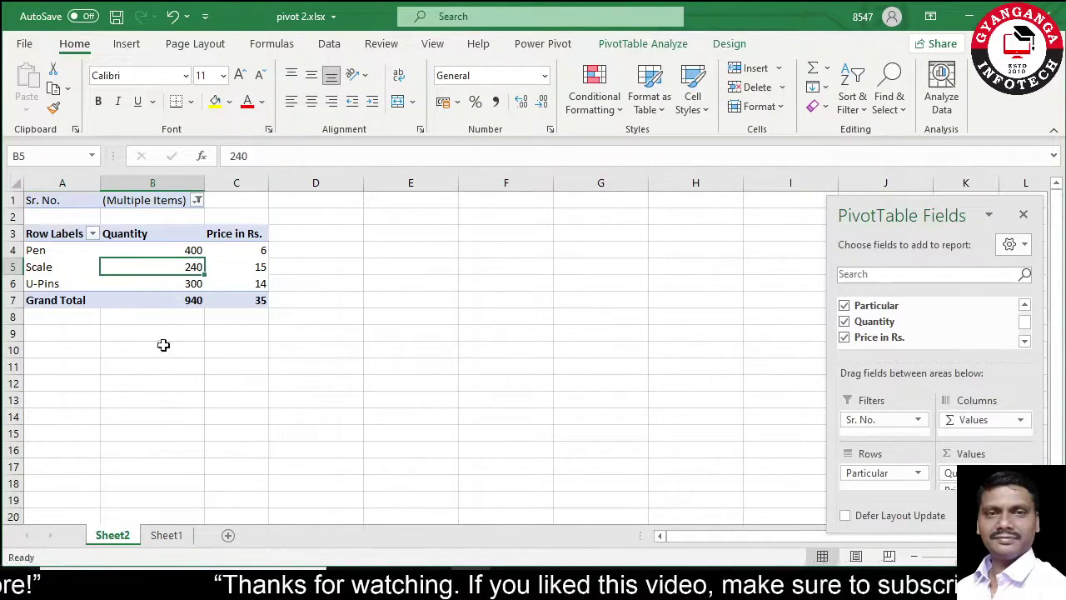
On Sheet1, check Stapler Pins, Scale, Printing Papers and Erasers in the source table.
left_click(171, 537)
left_click(218, 406)
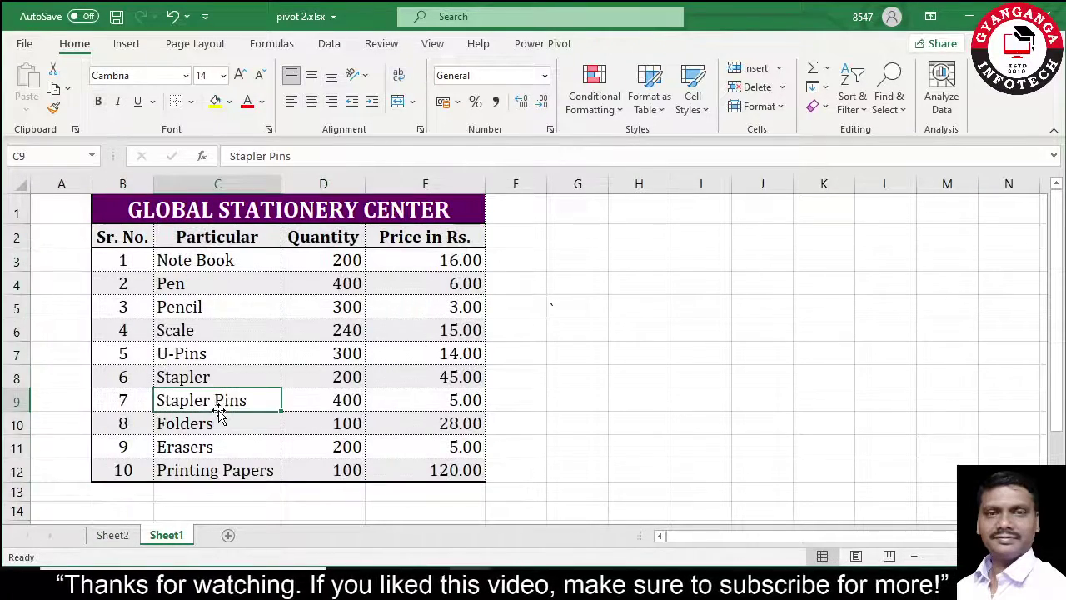
left_click(165, 335)
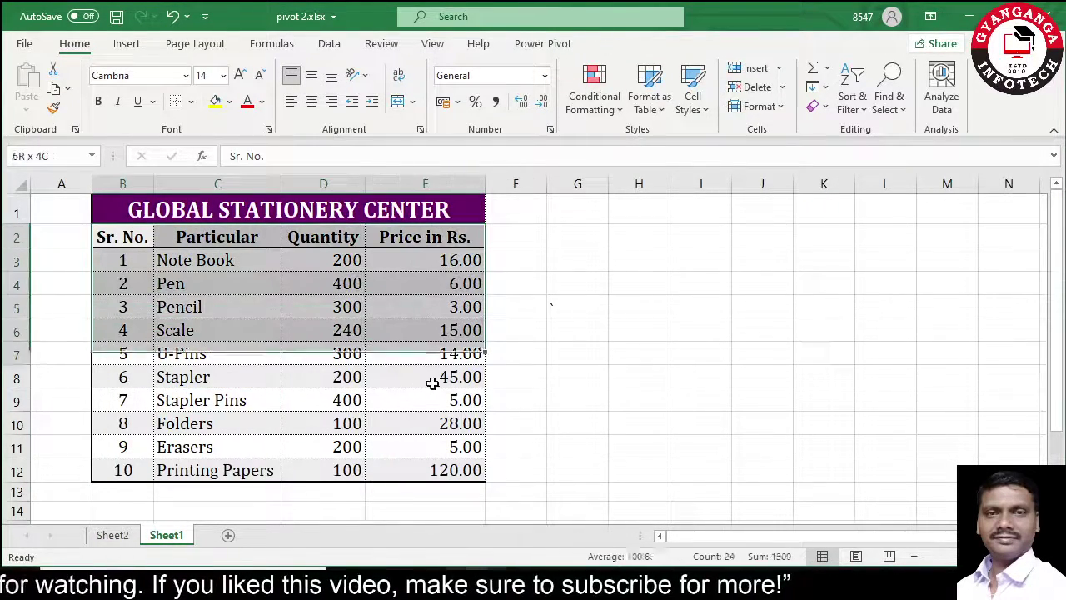
left_click_drag(111, 248, 440, 469)
left_click(133, 537)
left_click(165, 535)
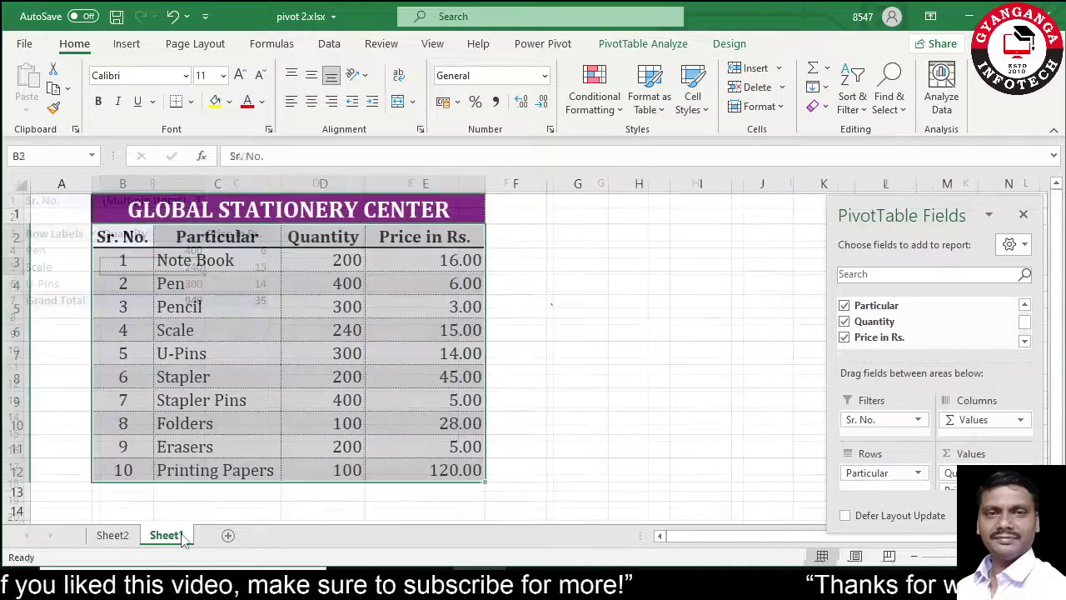
left_click(219, 469)
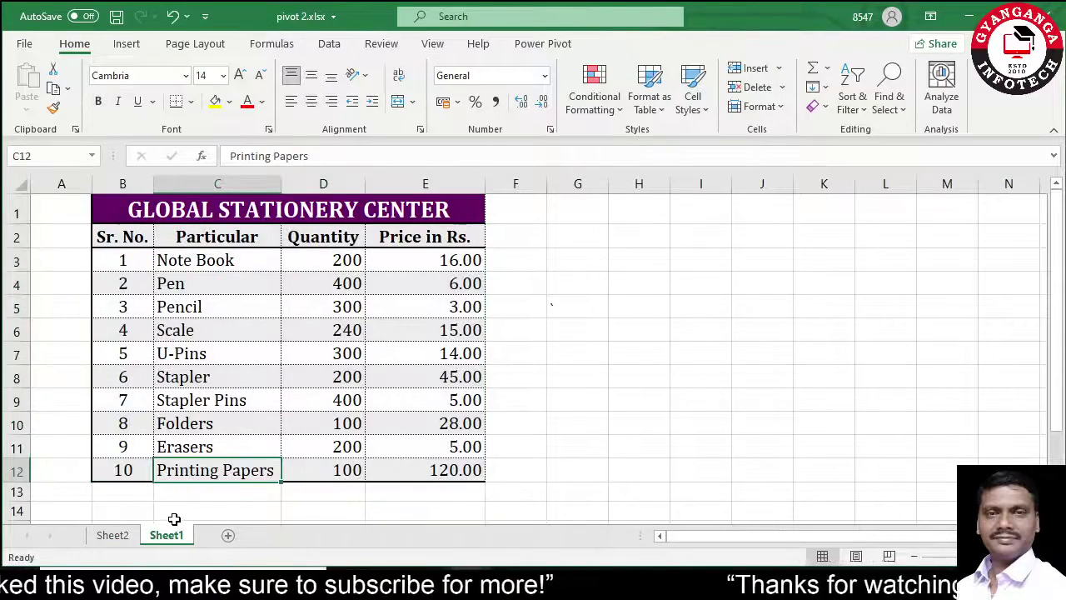
left_click(207, 447)
Compare Scale's quantity in the Sheet2 pivot, then return to Printing Papers on Sheet1.
left_click(117, 534)
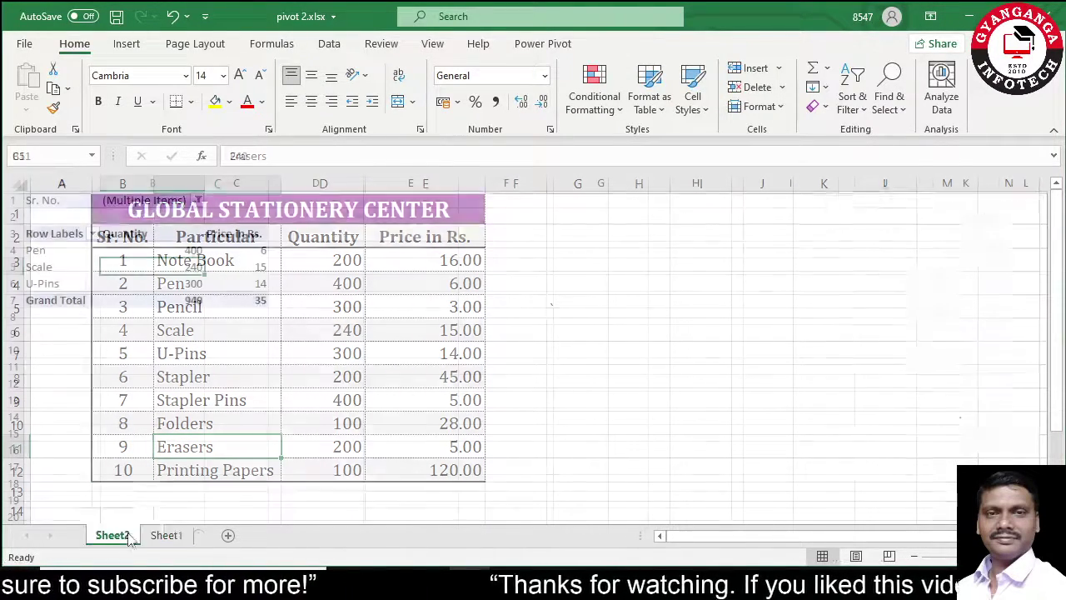
left_click(179, 329)
left_click(127, 271)
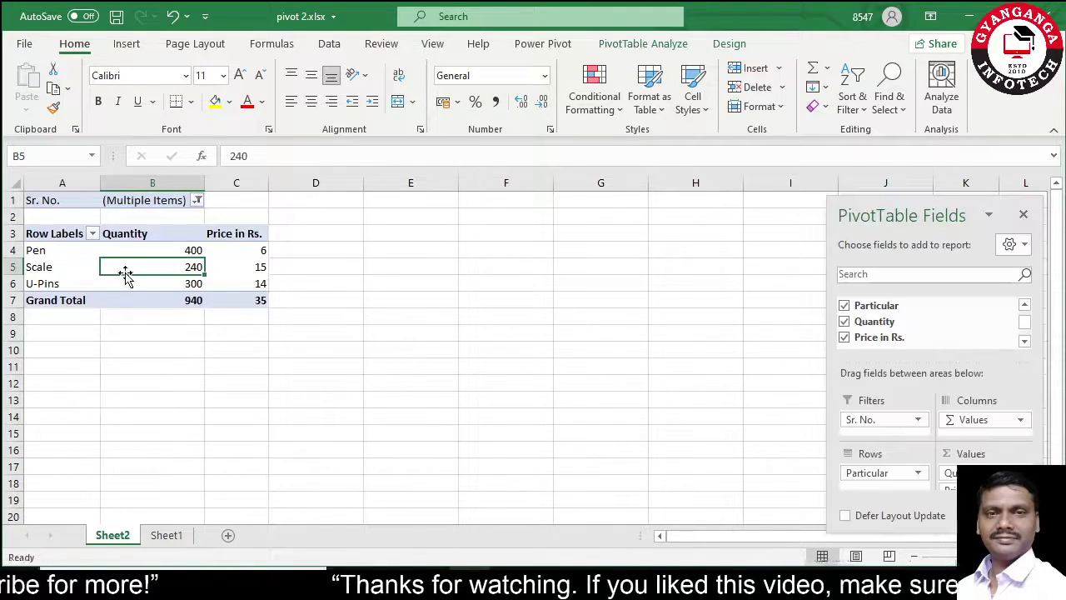
left_click(164, 339)
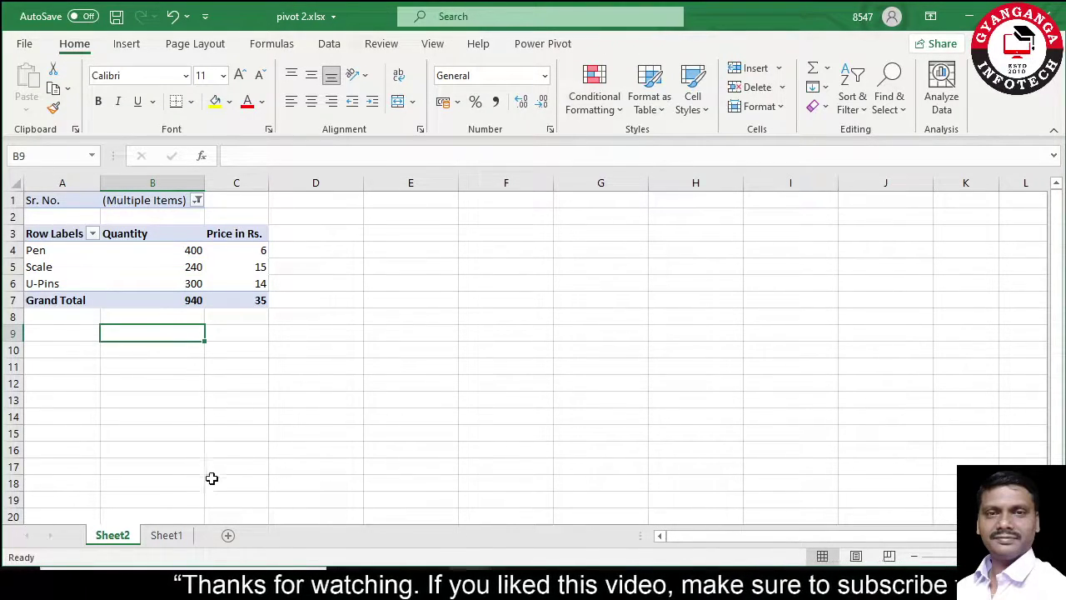
left_click(167, 535)
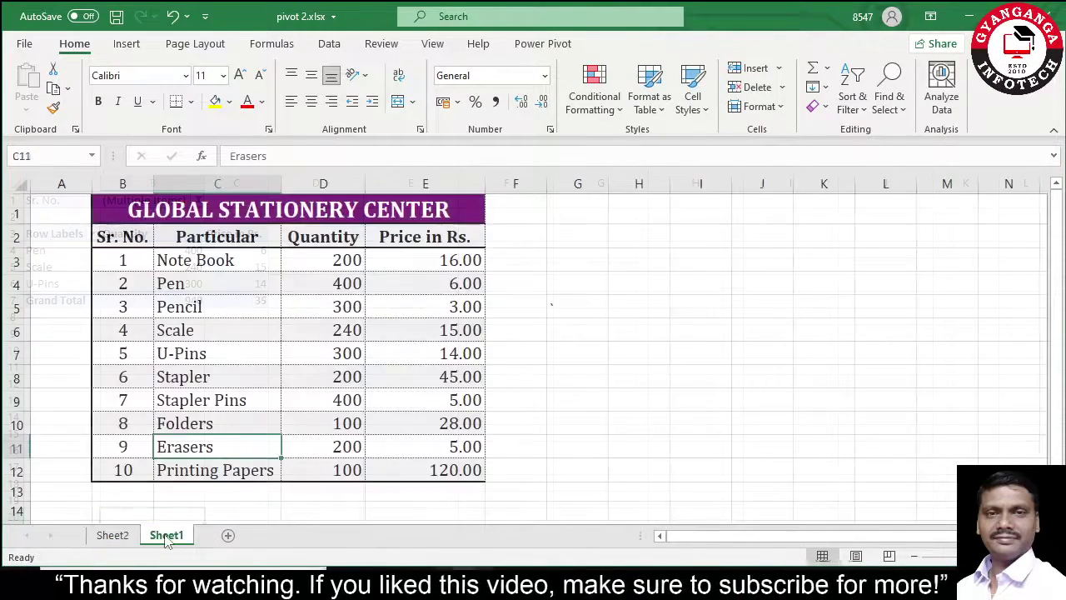
left_click(258, 469)
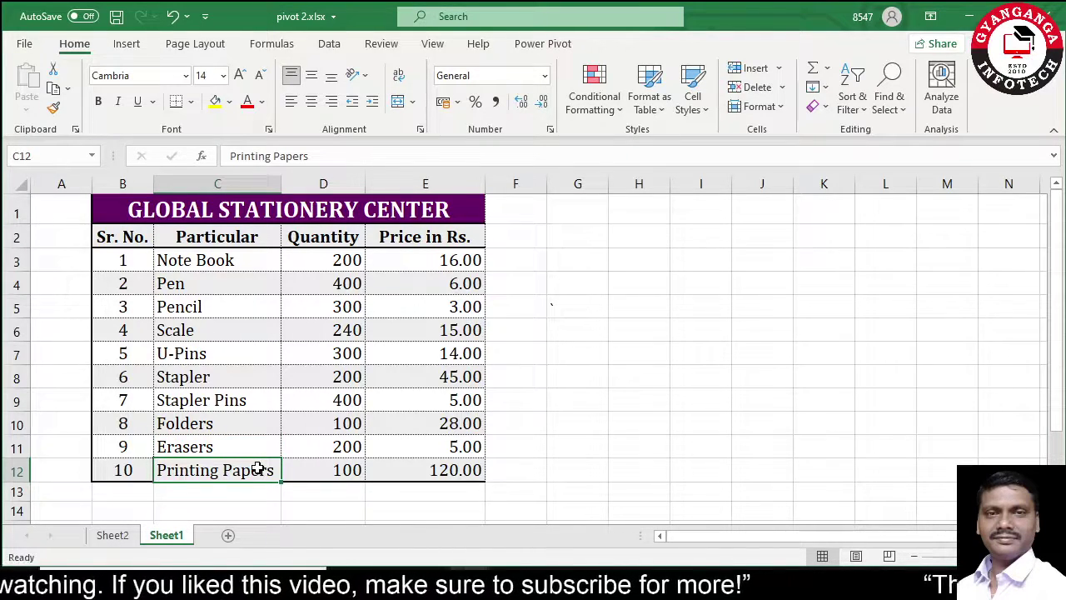